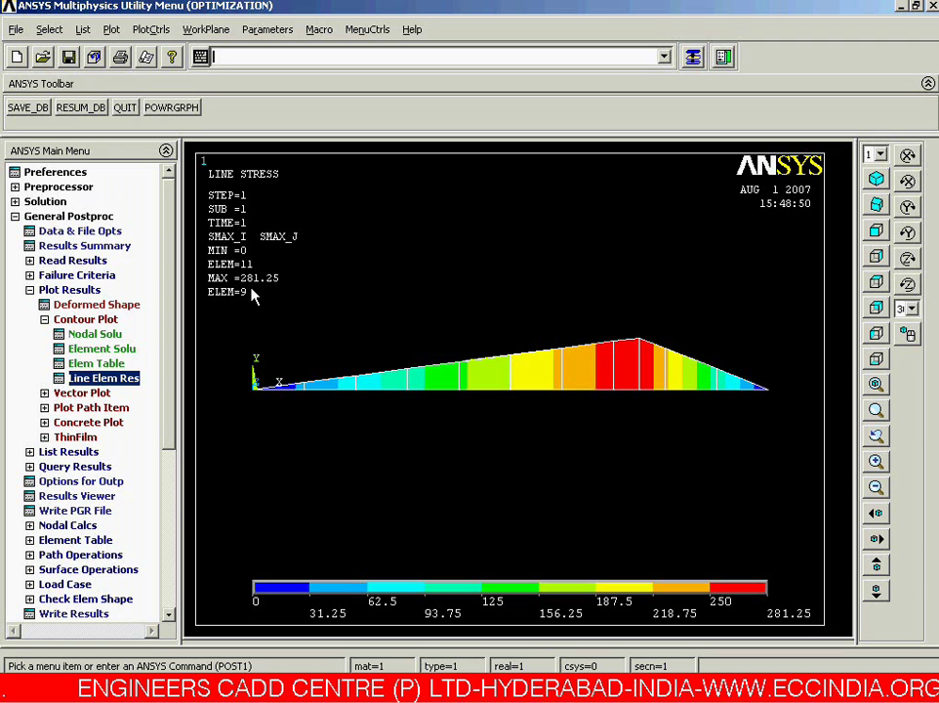
# - Plot the element table item SMAX_J as a contour without averaging at common nodes
pyautogui.click(94, 292)
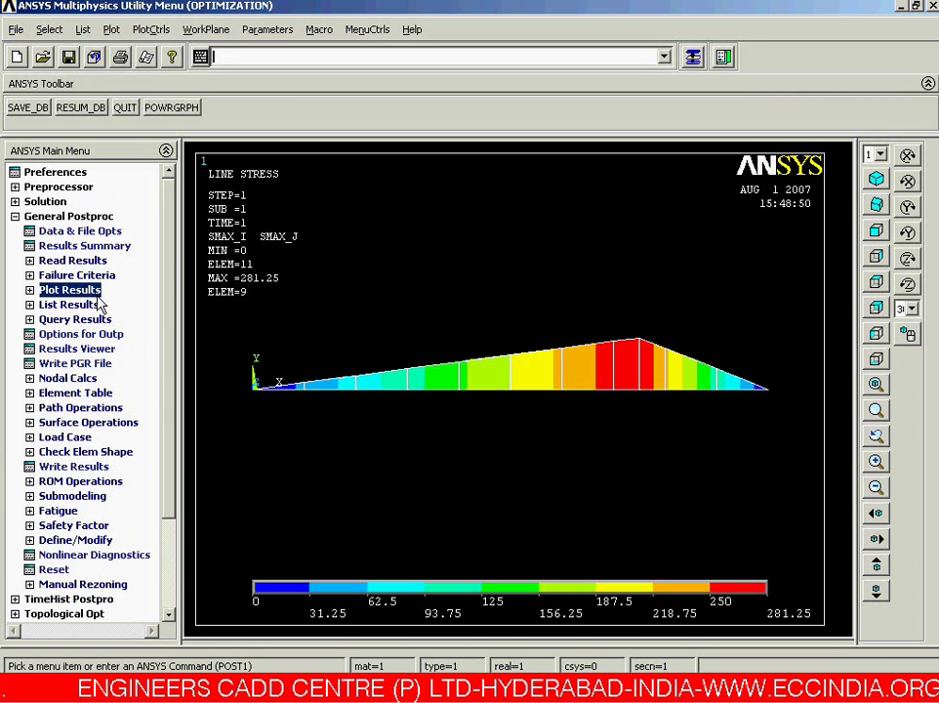
pyautogui.click(96, 393)
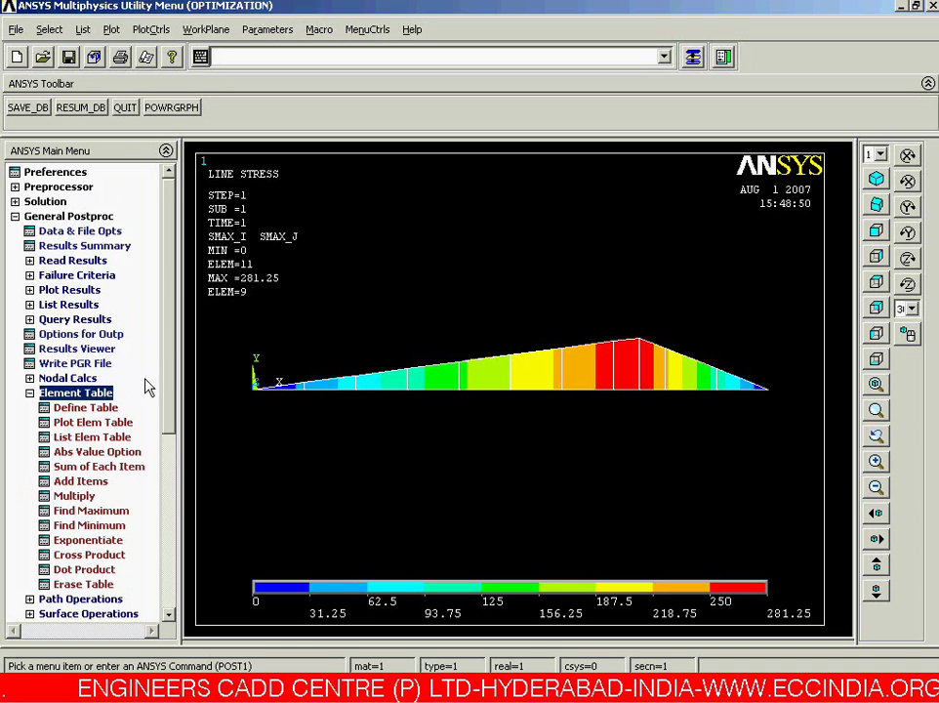
pyautogui.moveTo(173, 336); pyautogui.dragTo(168, 363)
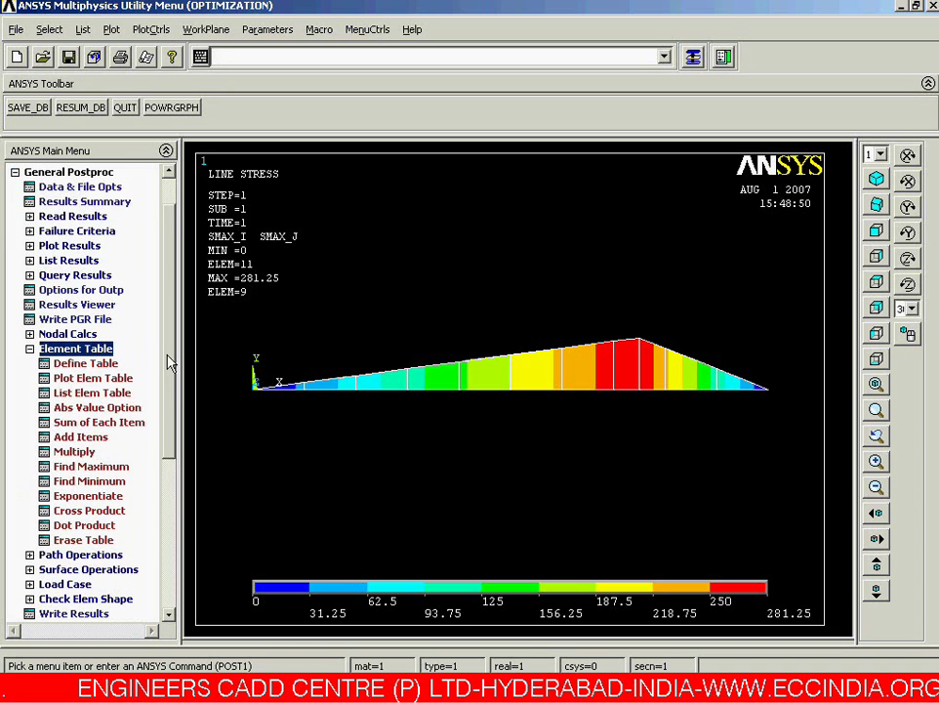
pyautogui.click(107, 380)
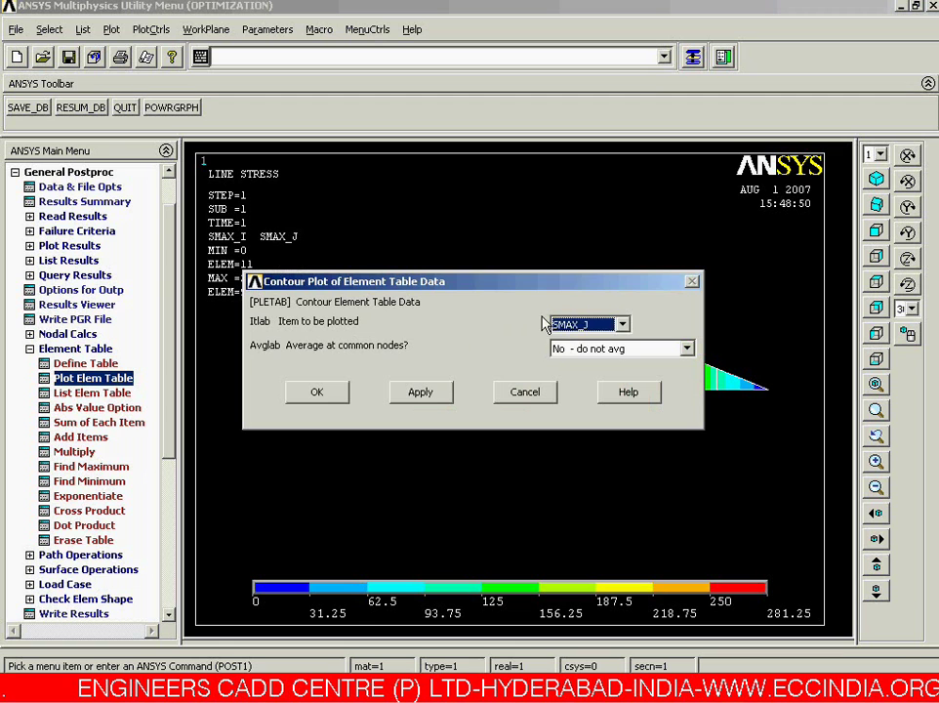
pyautogui.click(567, 325)
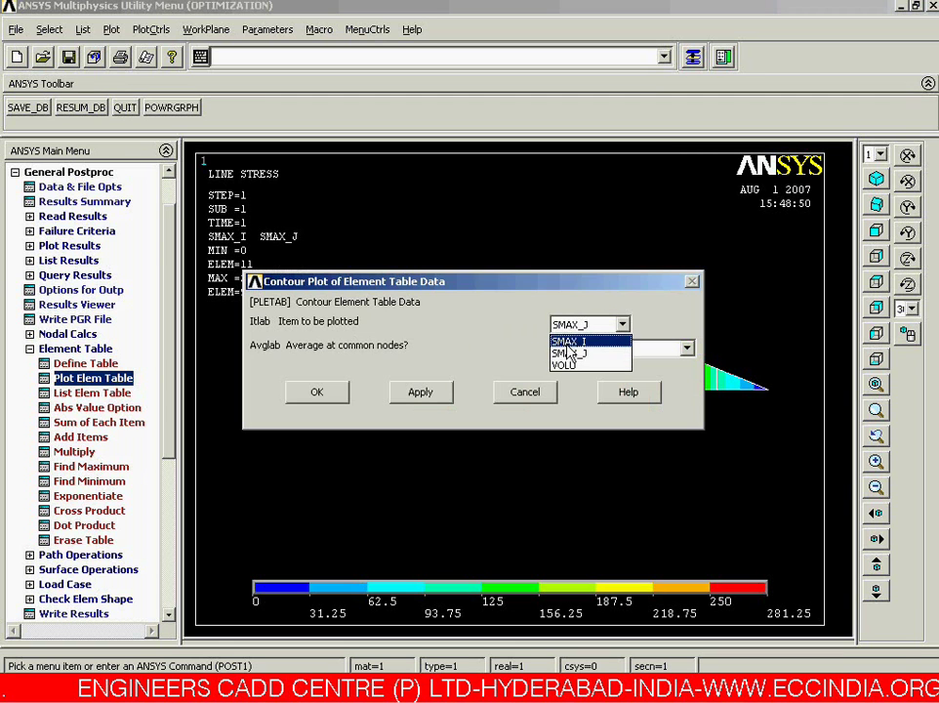
pyautogui.click(330, 390)
pyautogui.click(330, 390)
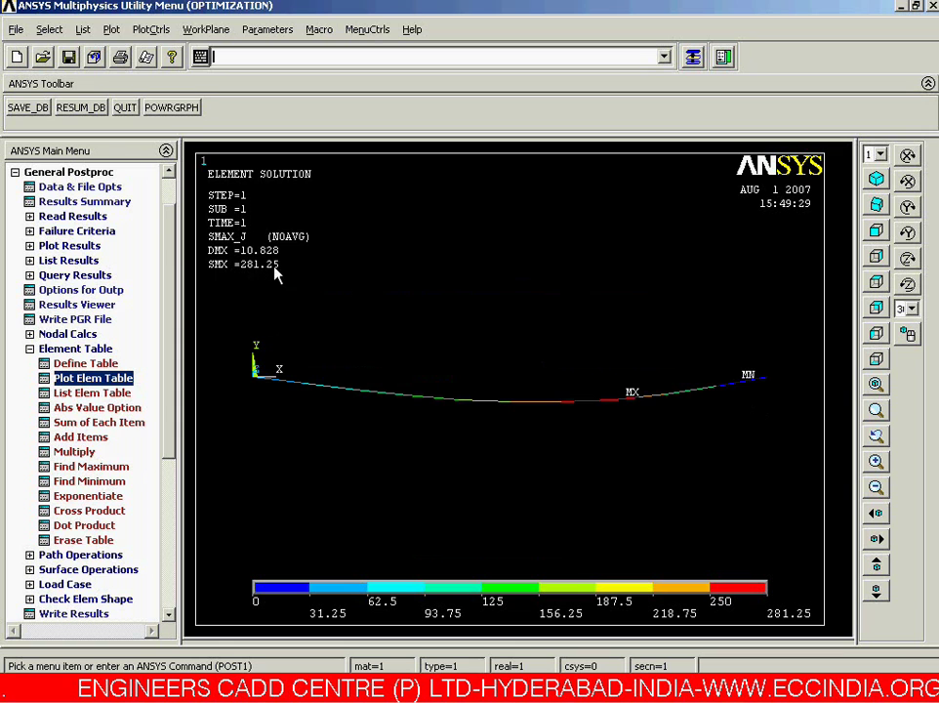
# - Plot the element table item SMAX_I as a contour without averaging at common nodes
pyautogui.click(102, 383)
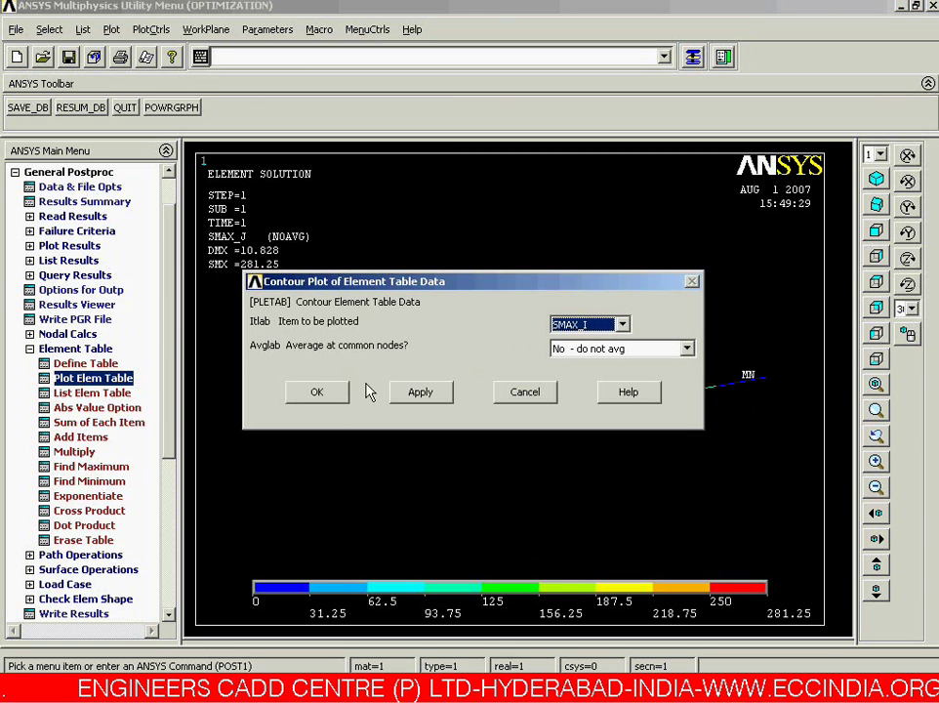
pyautogui.click(622, 324)
pyautogui.click(573, 337)
pyautogui.click(322, 391)
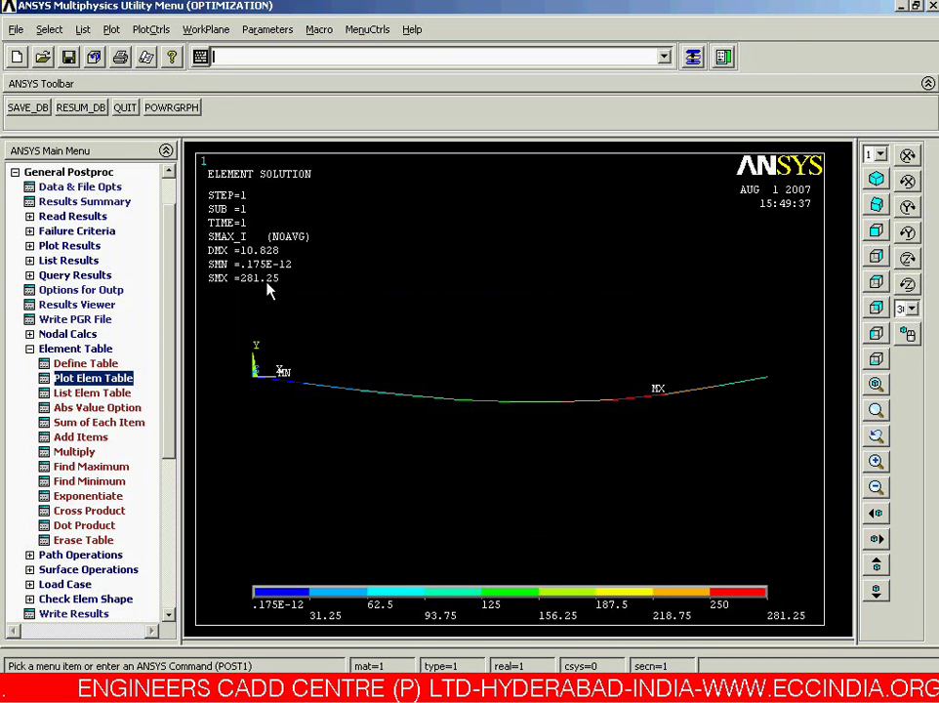
# - Sort the elements by absolute value in descending order based on the element table item SMAX_I
pyautogui.click(64, 350)
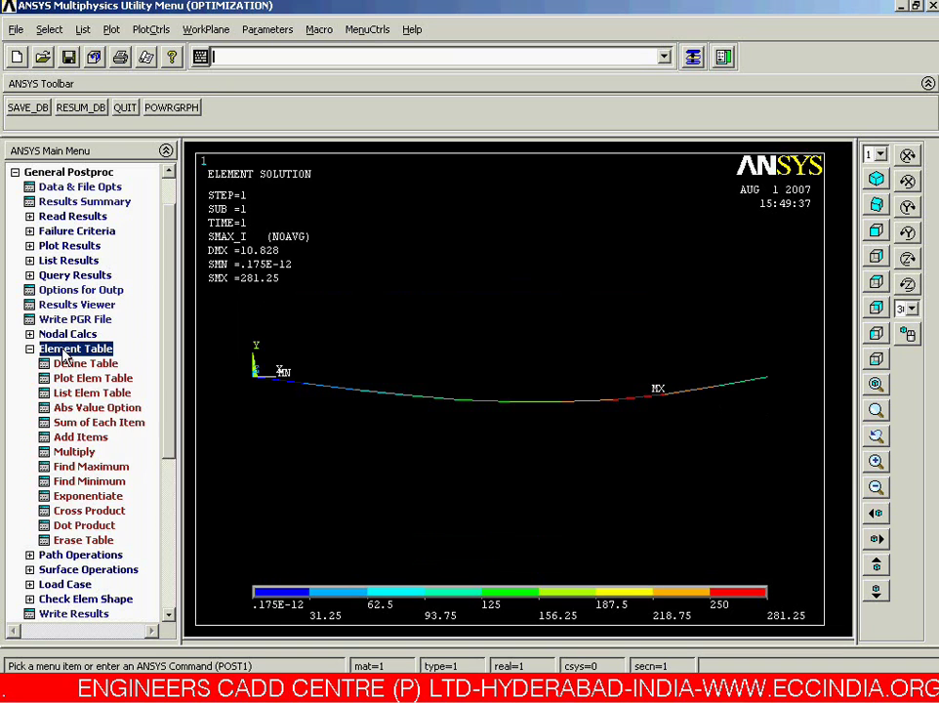
pyautogui.click(84, 262)
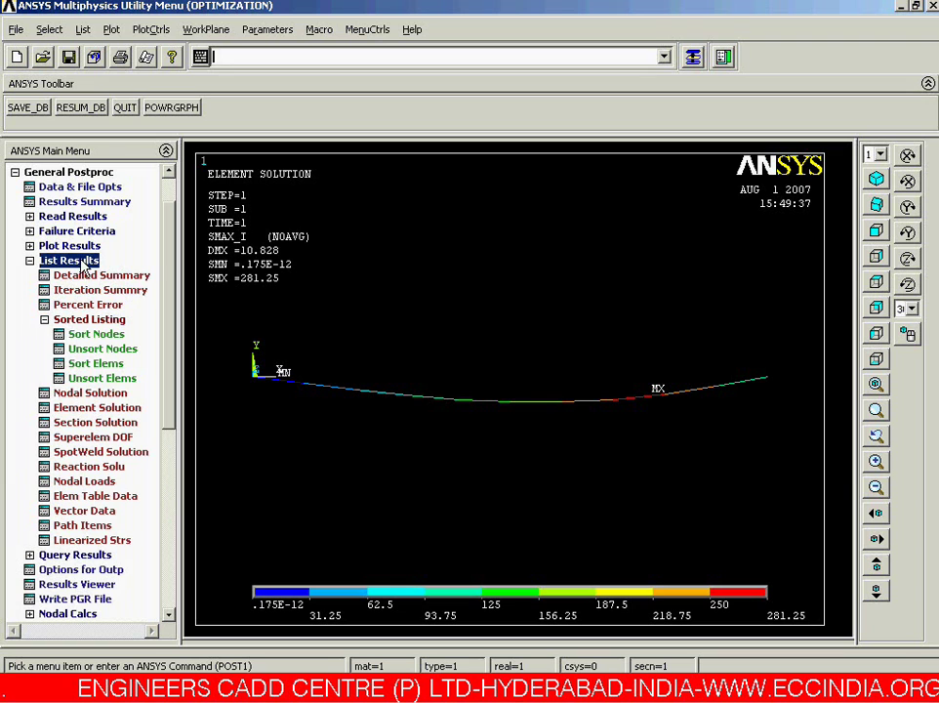
pyautogui.click(84, 321)
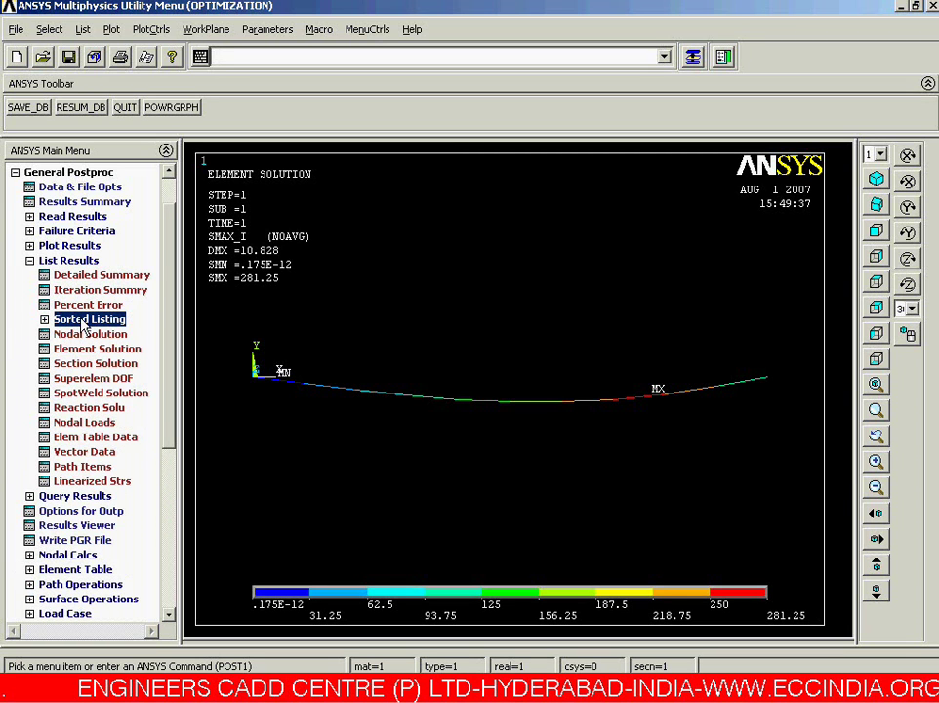
pyautogui.click(84, 321)
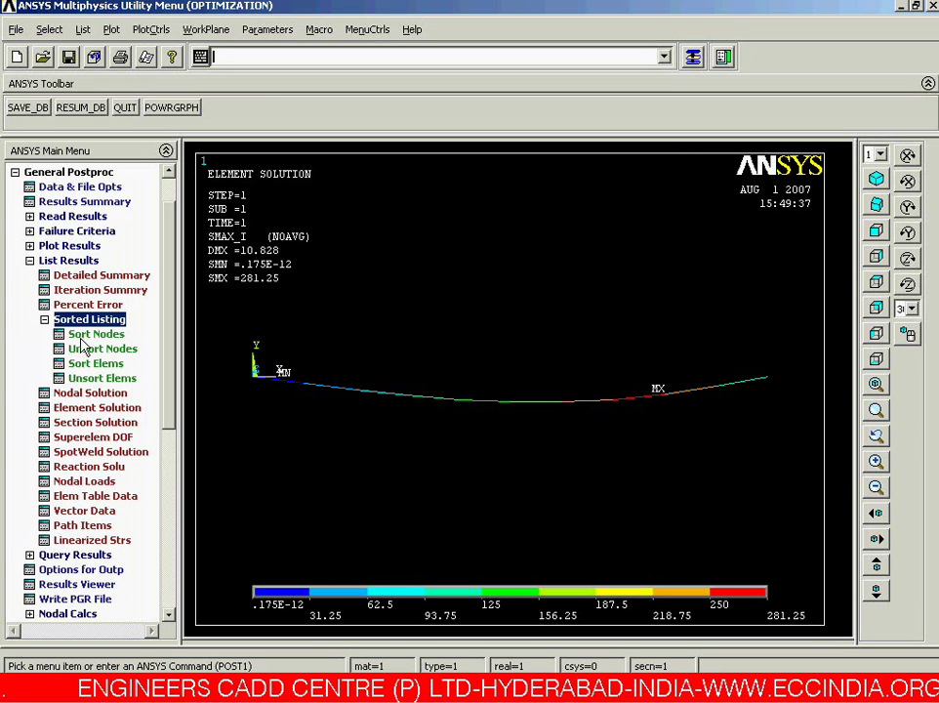
pyautogui.click(86, 367)
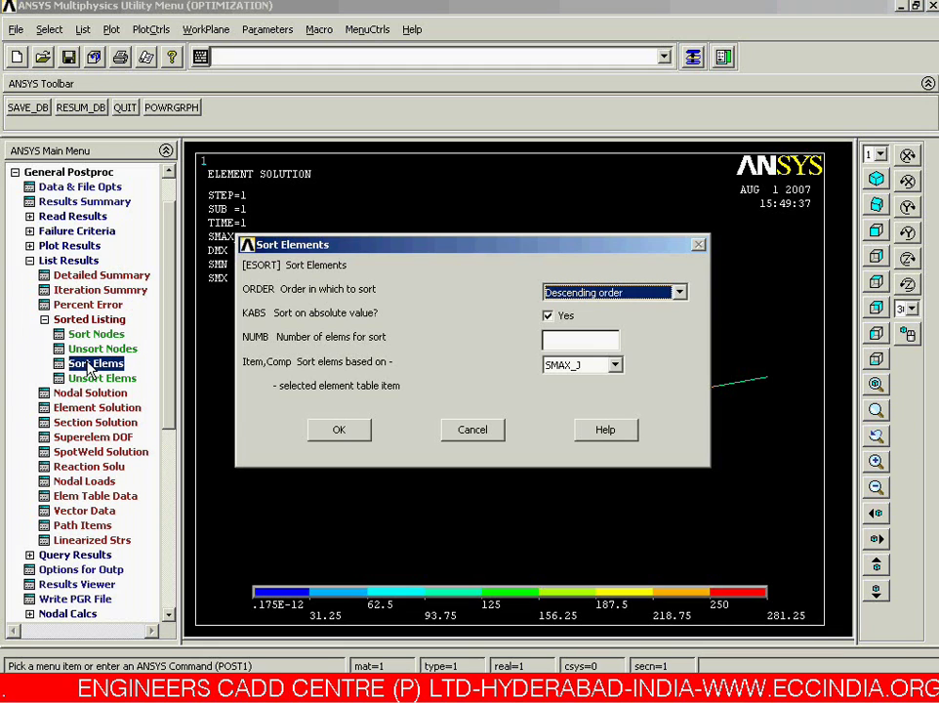
pyautogui.click(596, 369)
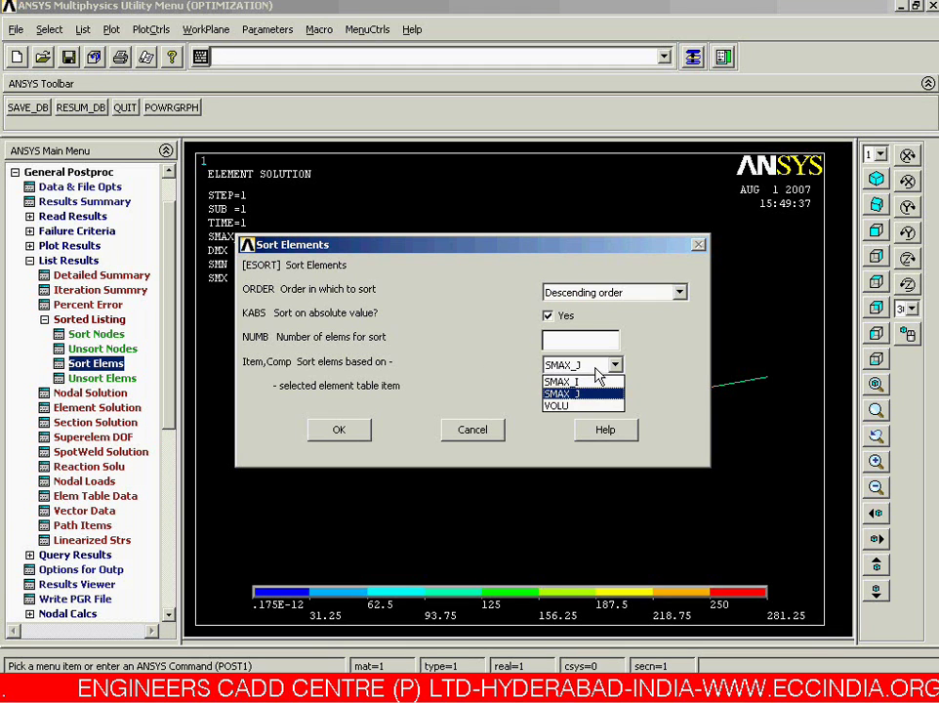
pyautogui.click(576, 382)
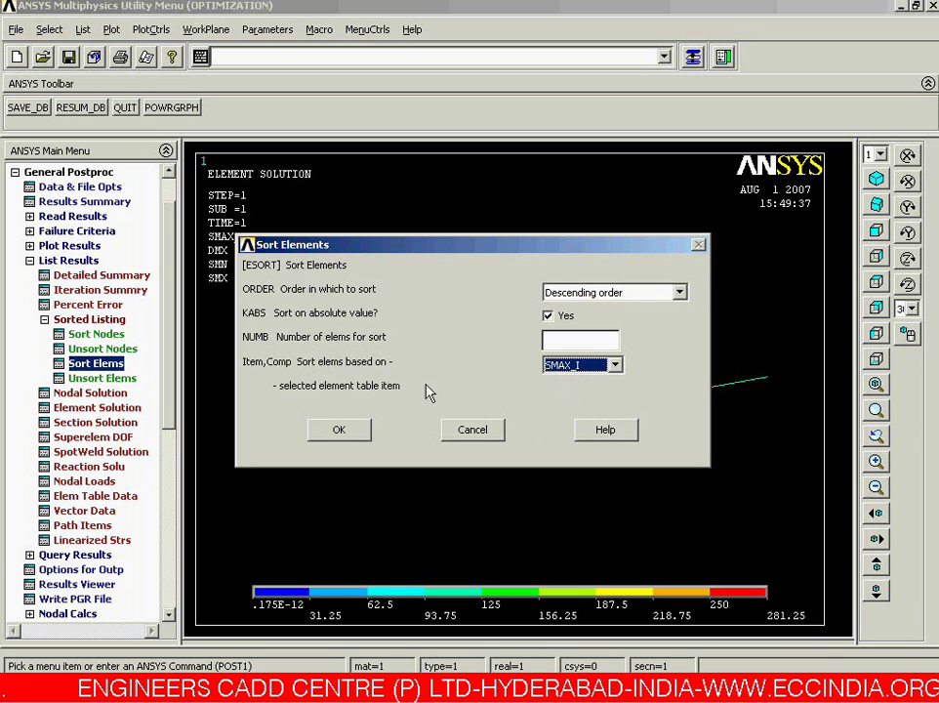
pyautogui.click(333, 432)
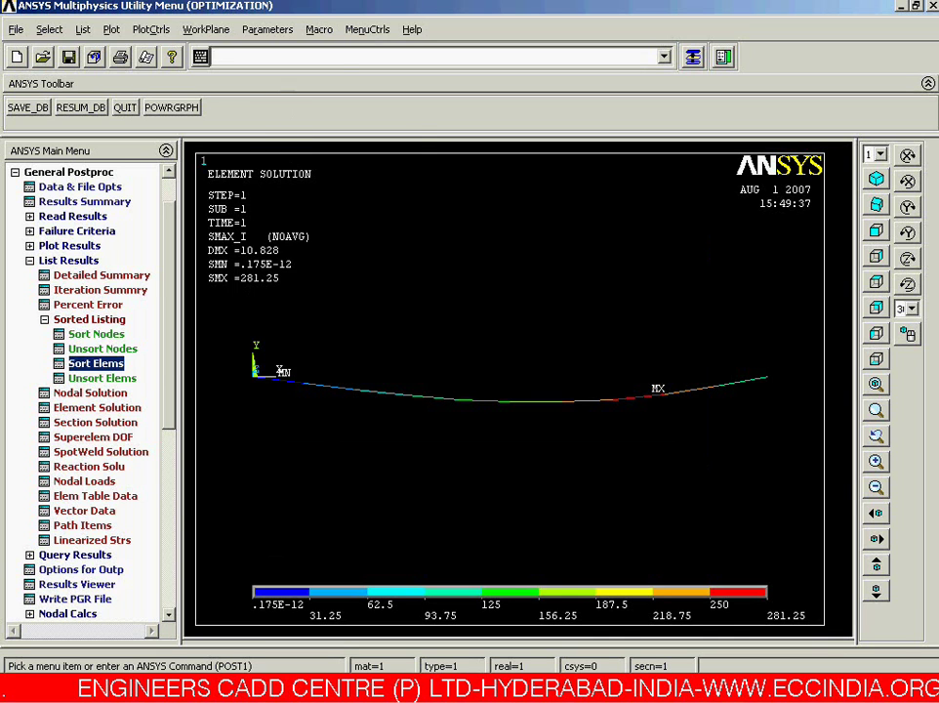
# - Start retrieving scalar data, choosing results data from other operations as the type
pyautogui.click(268, 30)
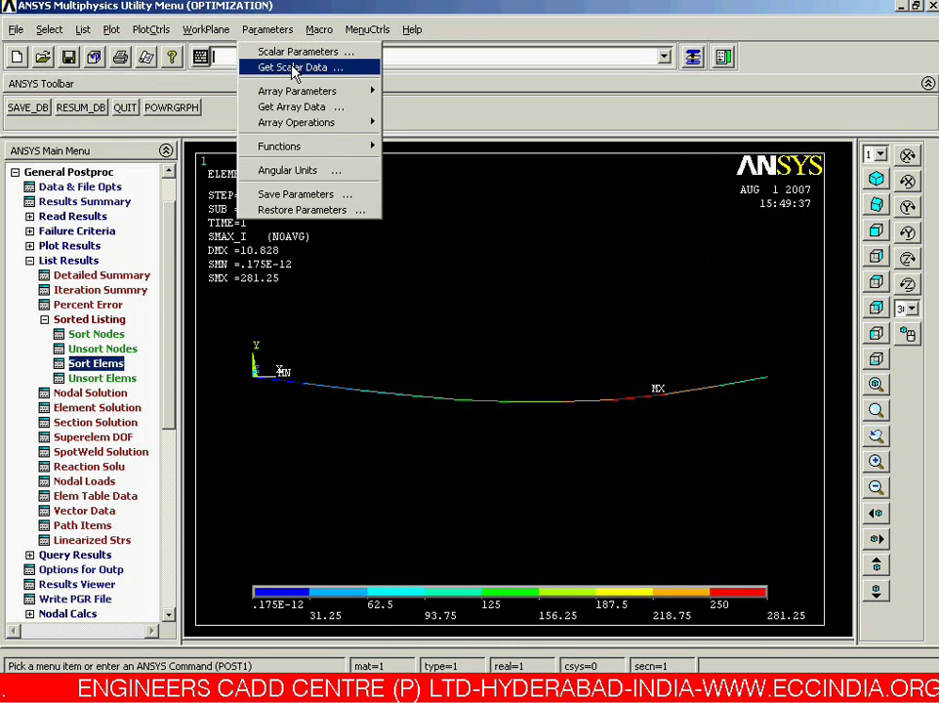
pyautogui.click(294, 68)
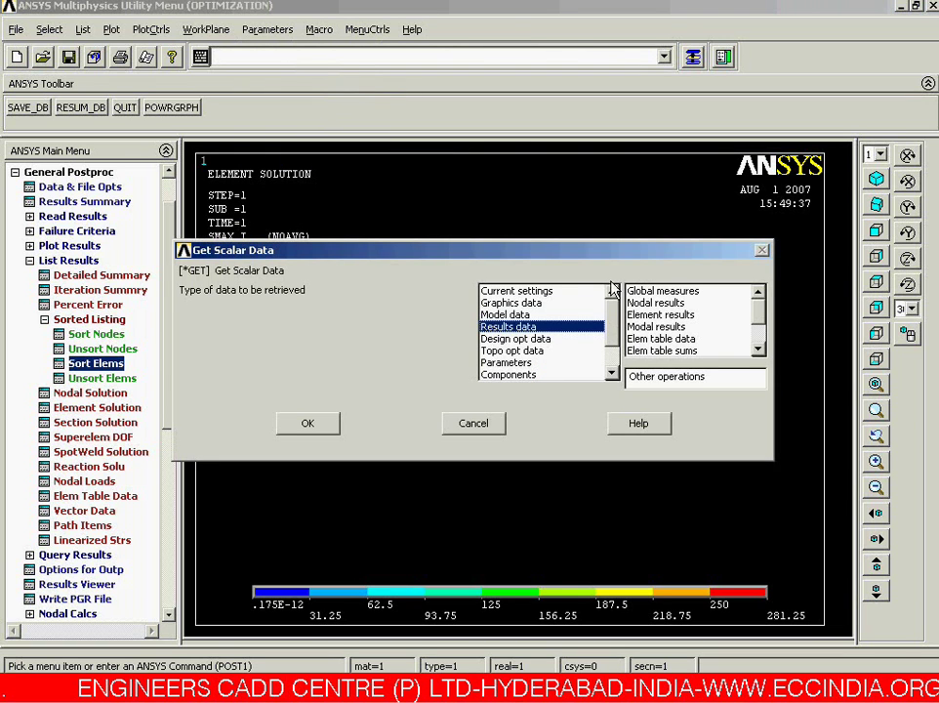
pyautogui.click(518, 328)
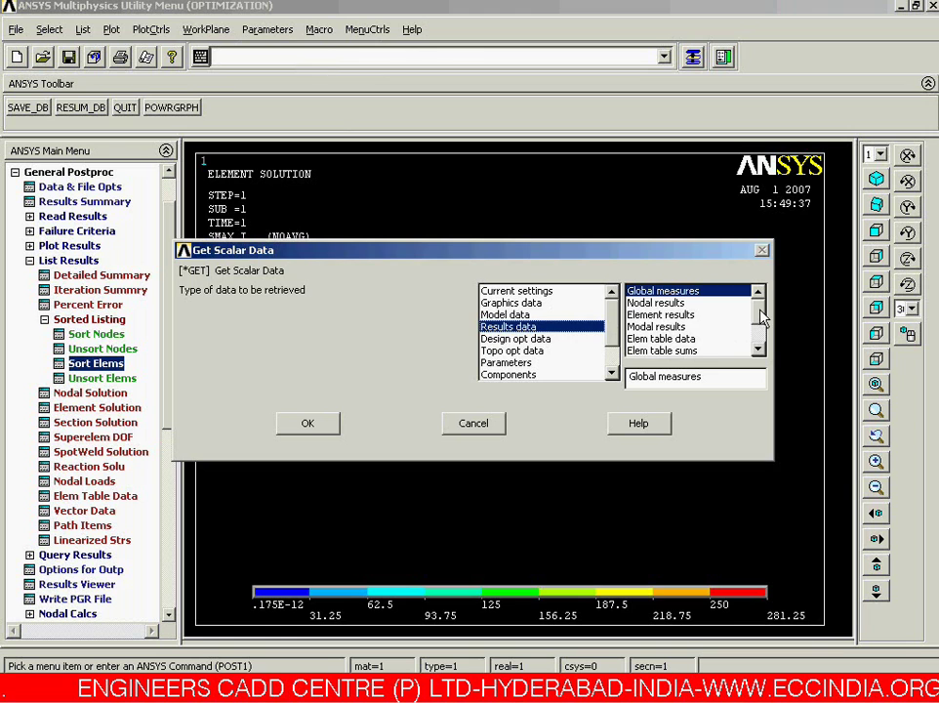
pyautogui.scroll(-2, 762, 315)
pyautogui.click(673, 339)
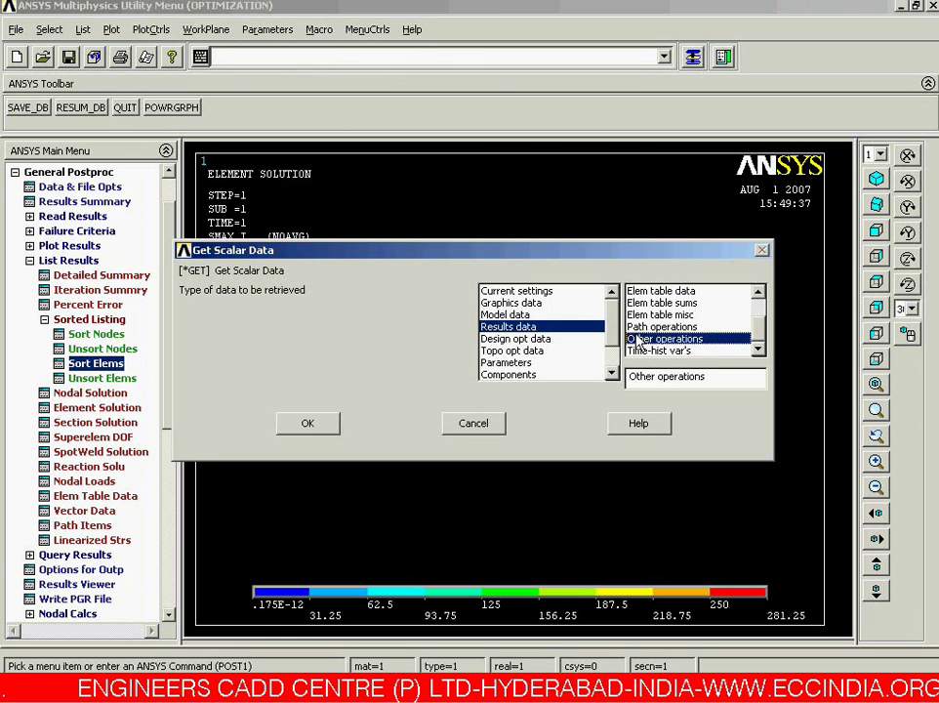
pyautogui.click(307, 423)
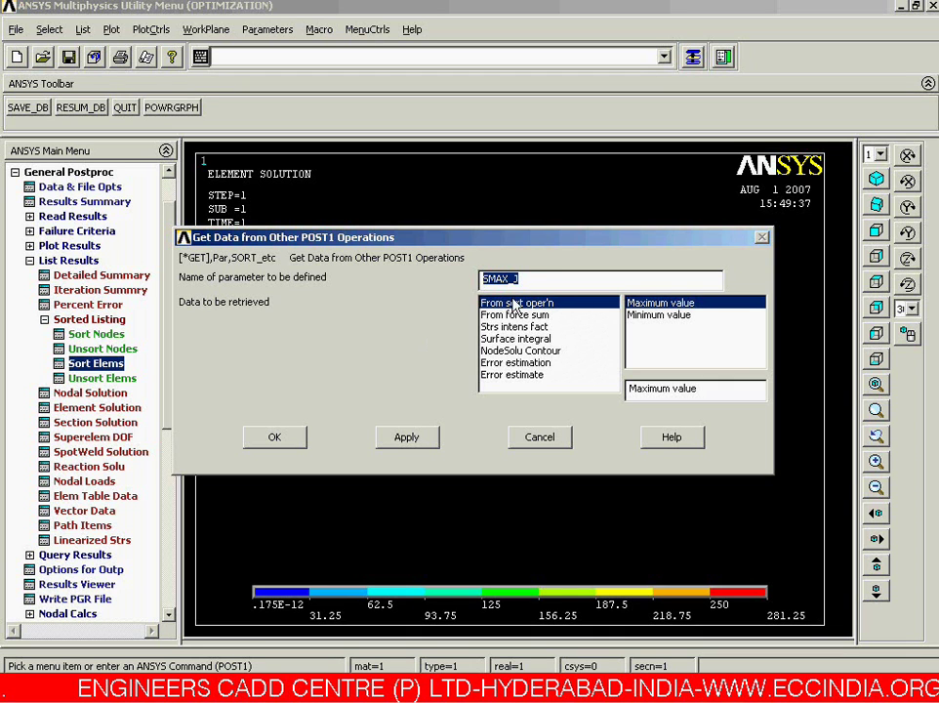
# - Store the maximum value from the sort operation in a parameter named SMAX_I
pyautogui.click(552, 279)
pyautogui.press('BackSpace')
pyautogui.write('I')
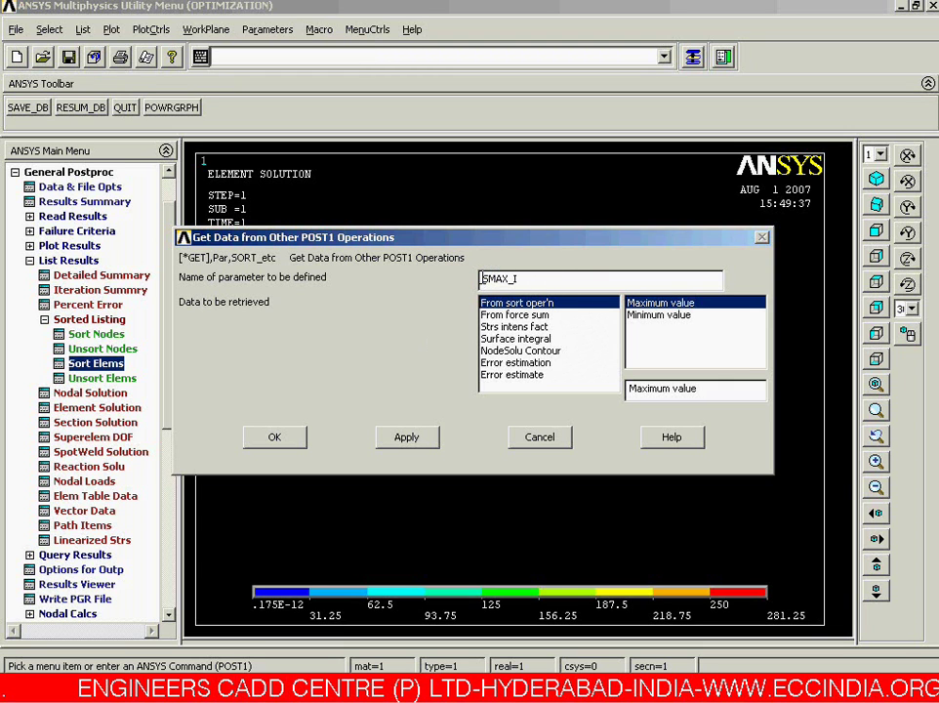
pyautogui.moveTo(480, 279); pyautogui.dragTo(529, 282)
pyautogui.click(529, 282)
pyautogui.click(273, 444)
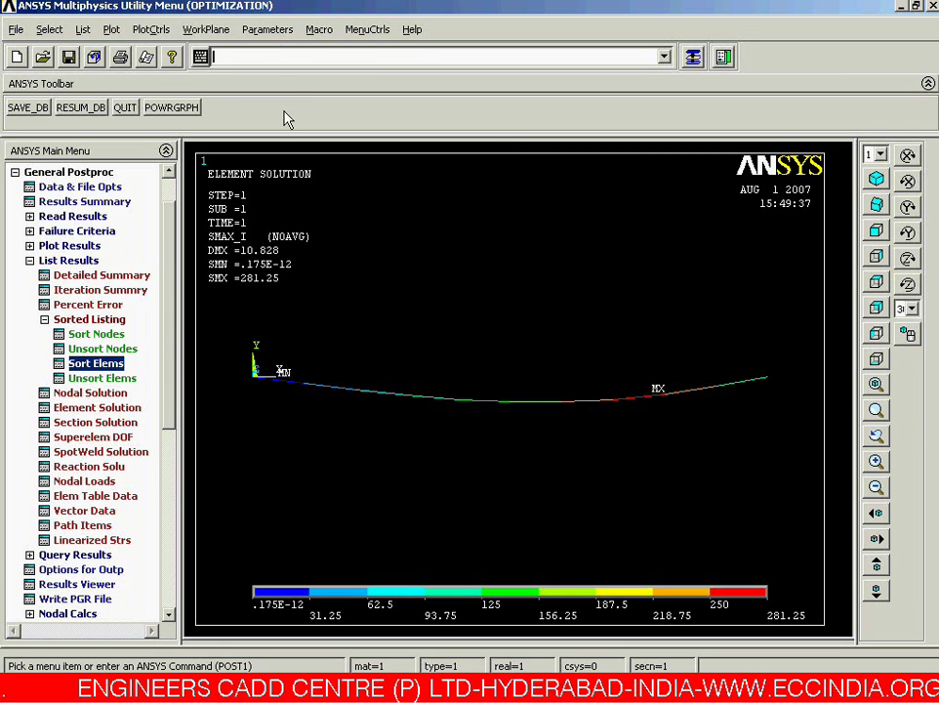
# - Check the SMAX_I entry in the list of scalar parameters and close the list
pyautogui.click(279, 39)
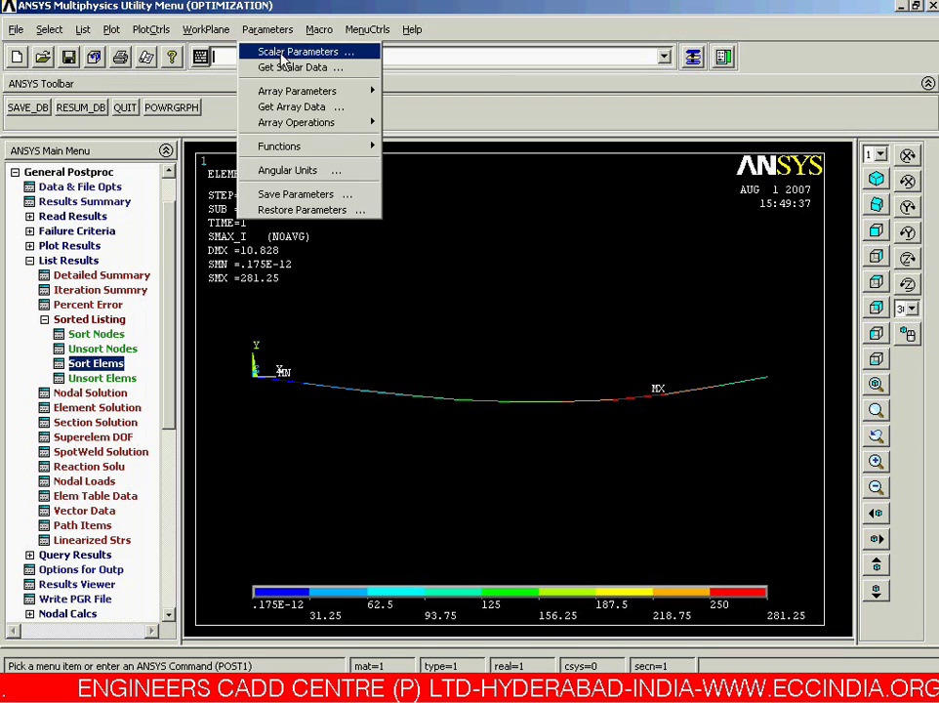
pyautogui.click(283, 51)
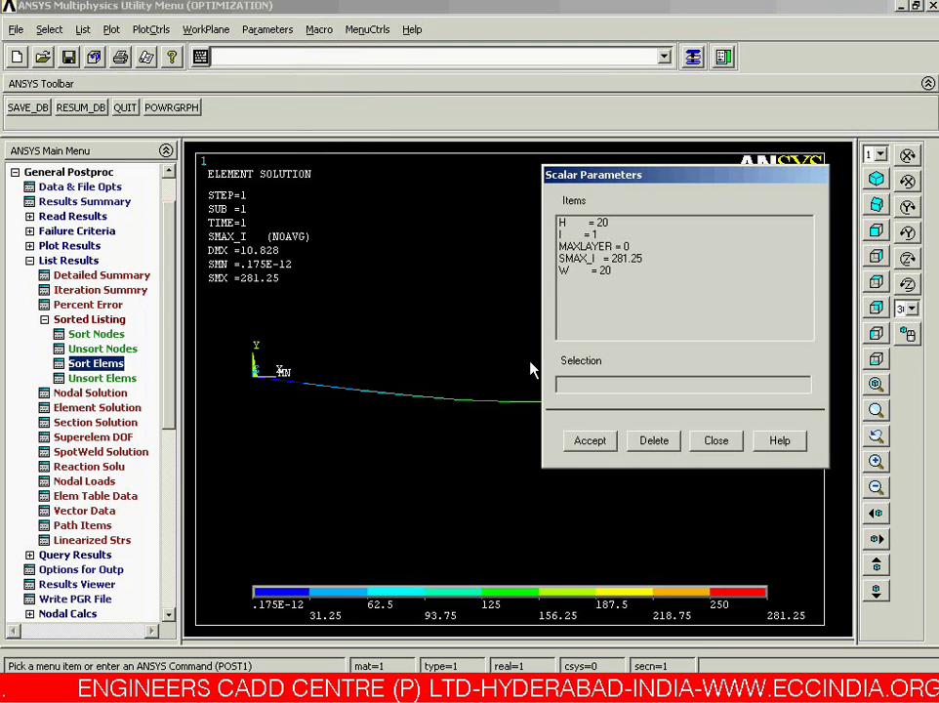
pyautogui.click(561, 259)
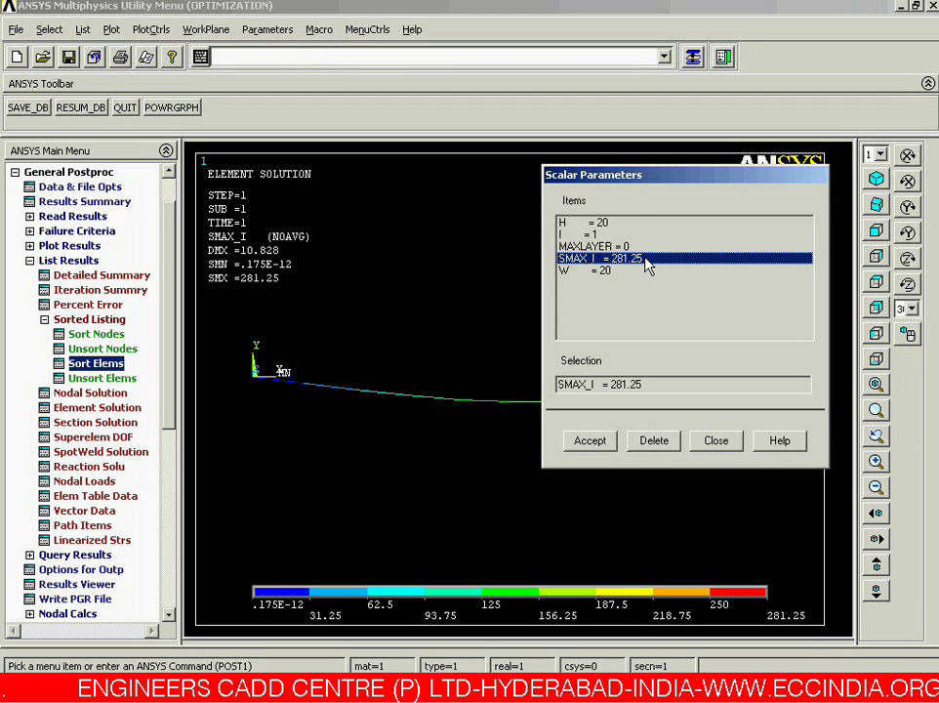
pyautogui.moveTo(624, 175); pyautogui.dragTo(619, 154)
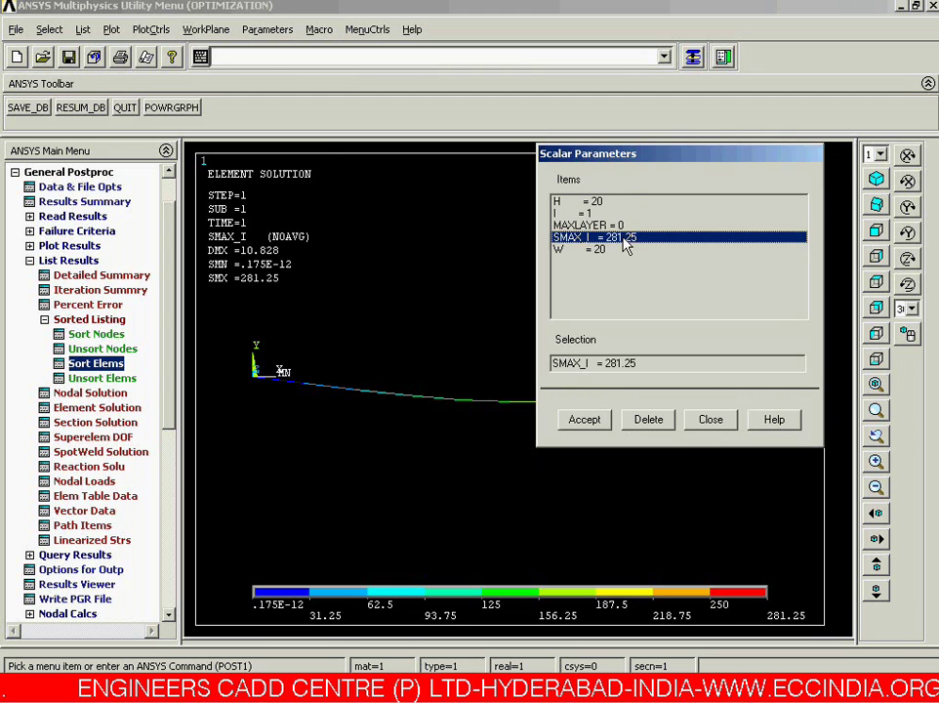
pyautogui.click(709, 429)
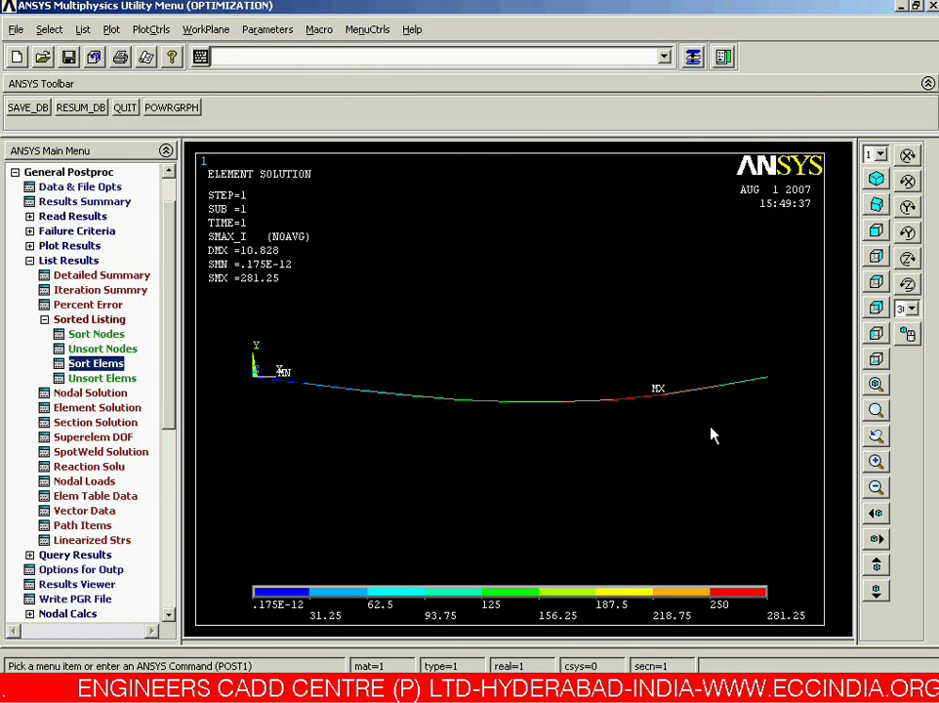
# - Sort the elements by absolute value in descending order based on the element table item SMAX_J
pyautogui.click(90, 319)
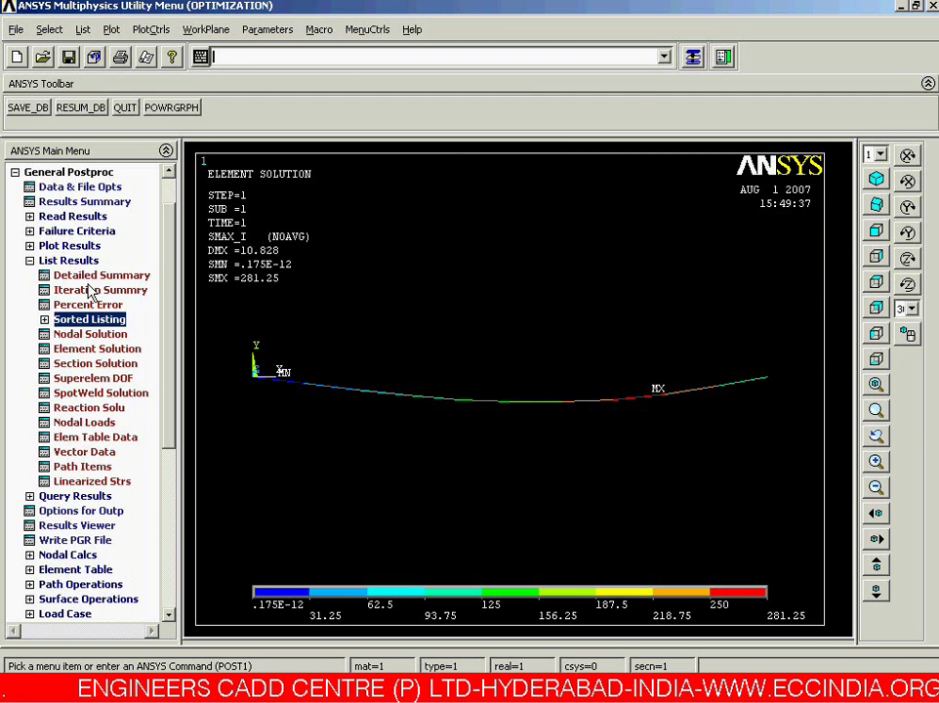
pyautogui.click(89, 324)
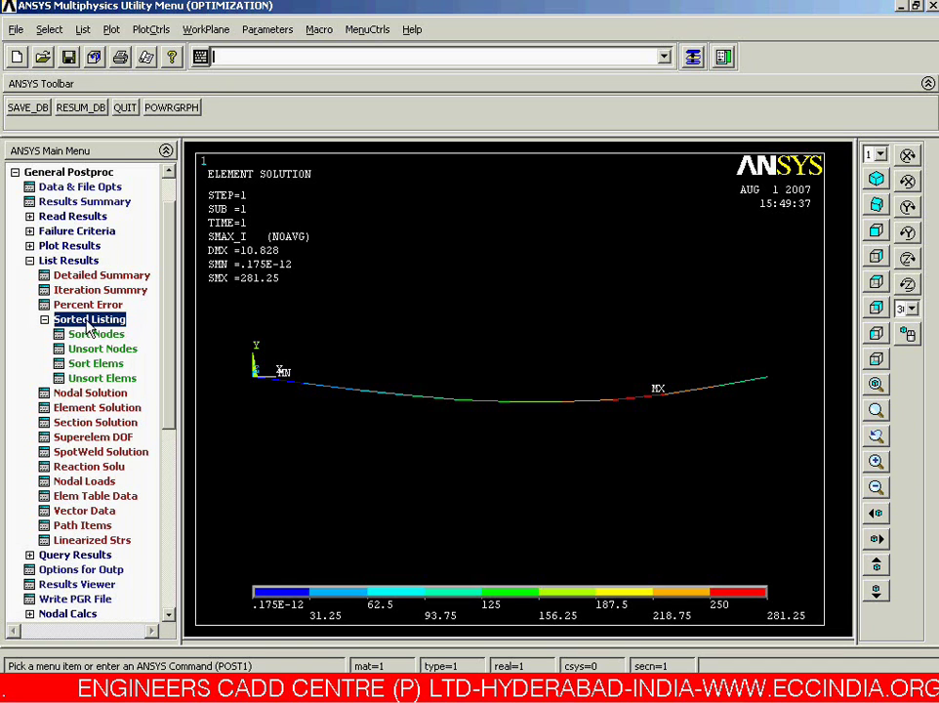
pyautogui.click(90, 364)
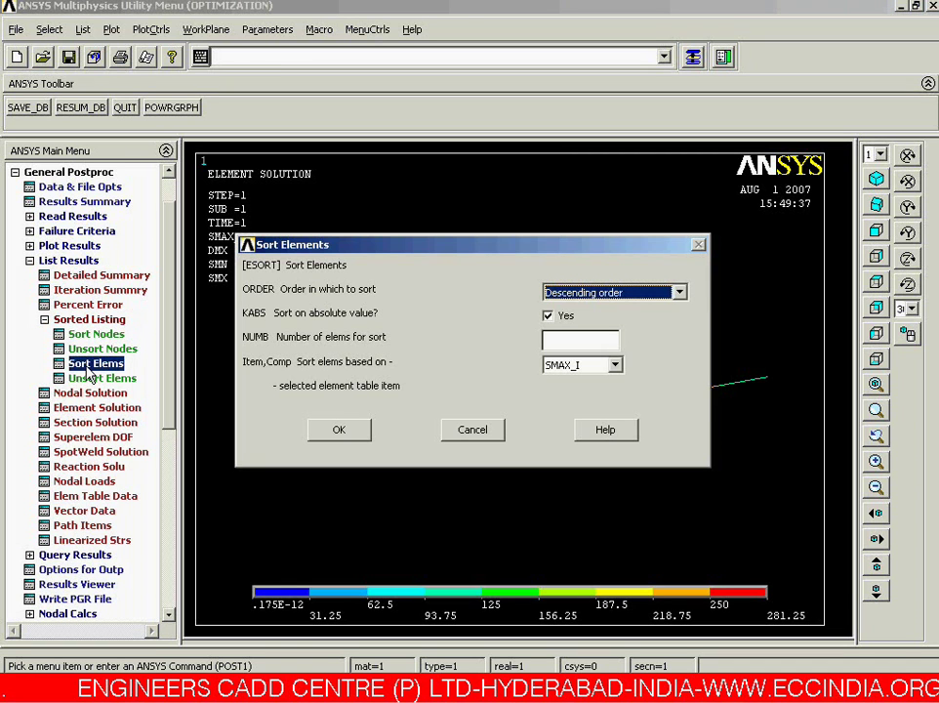
pyautogui.click(580, 367)
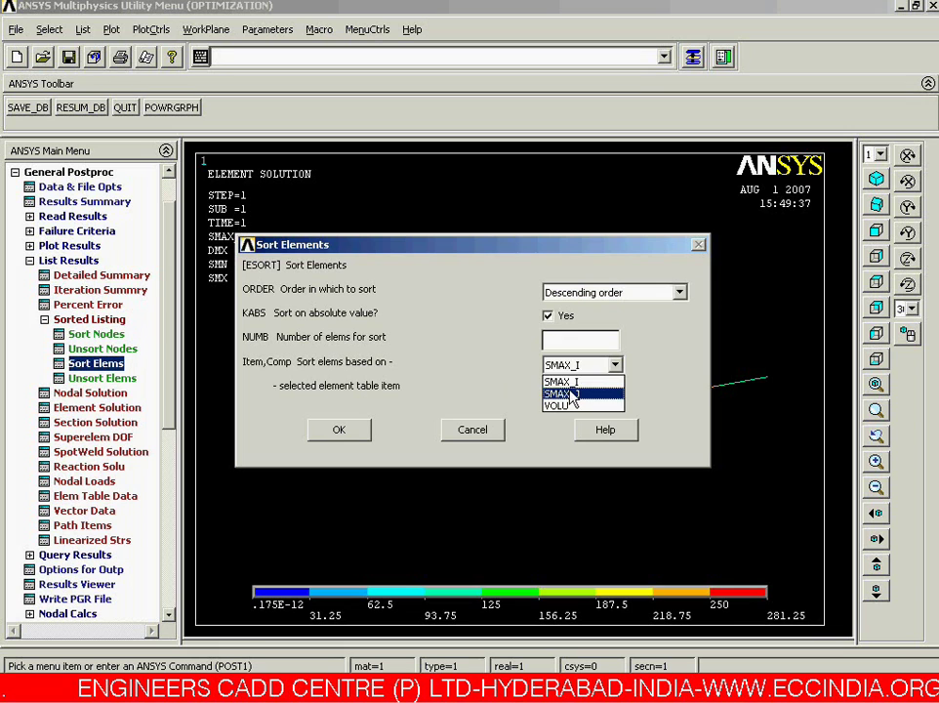
pyautogui.click(573, 394)
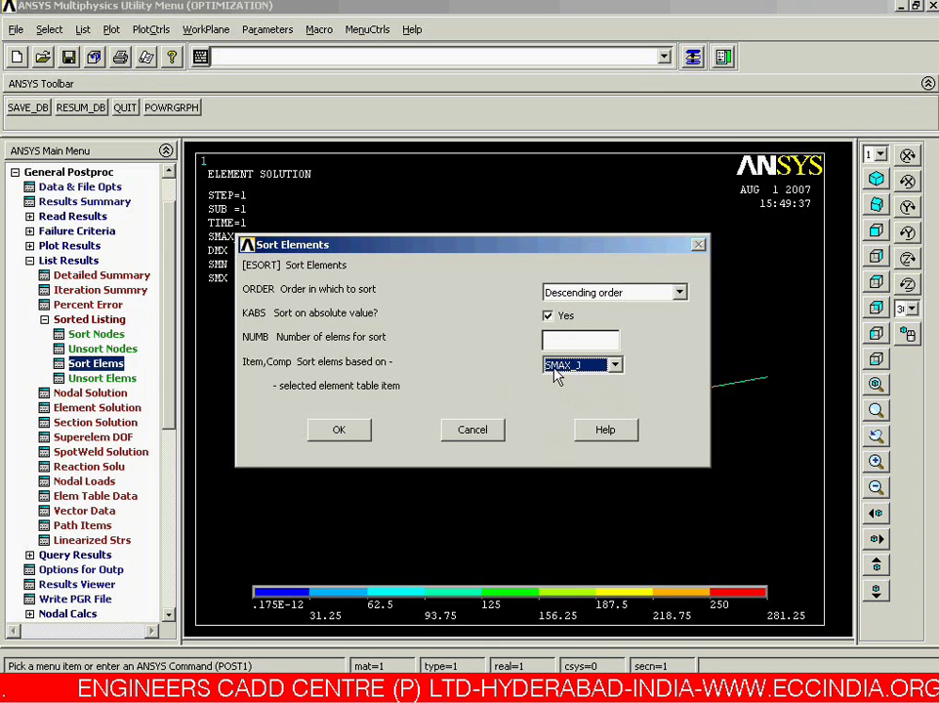
pyautogui.click(355, 435)
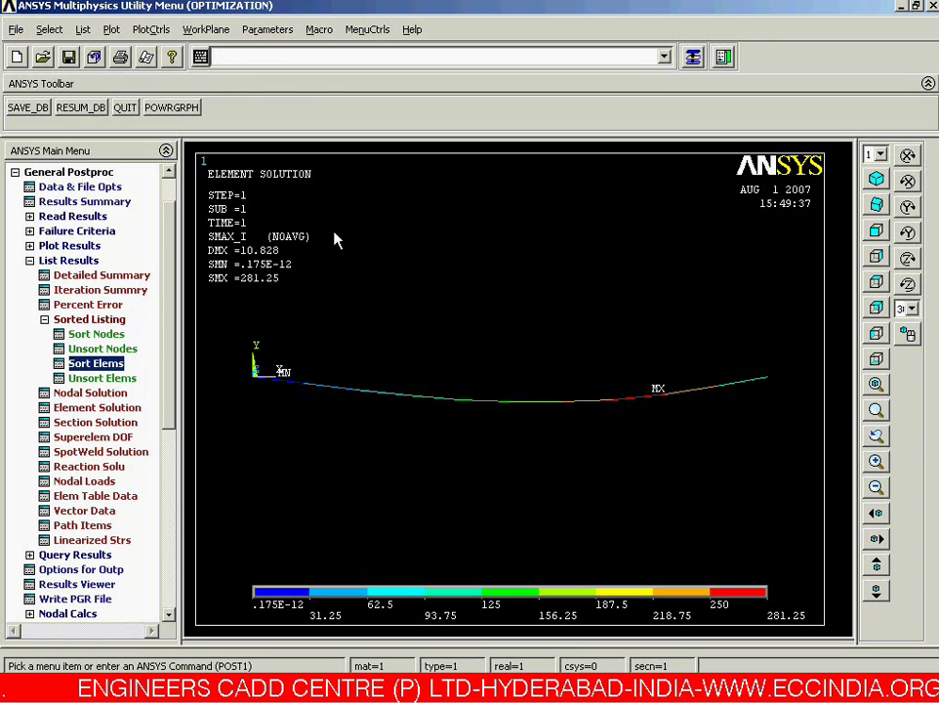
# - Retrieve the maximum value from the sort operation as a scalar parameter named SMAX_J and replot the display
pyautogui.click(266, 31)
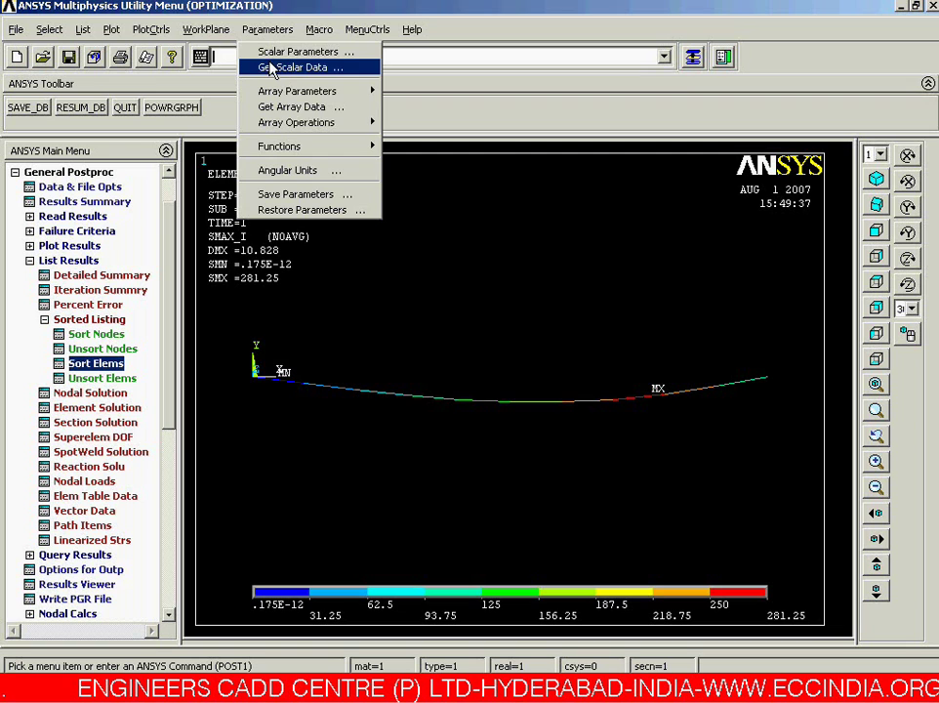
pyautogui.click(272, 68)
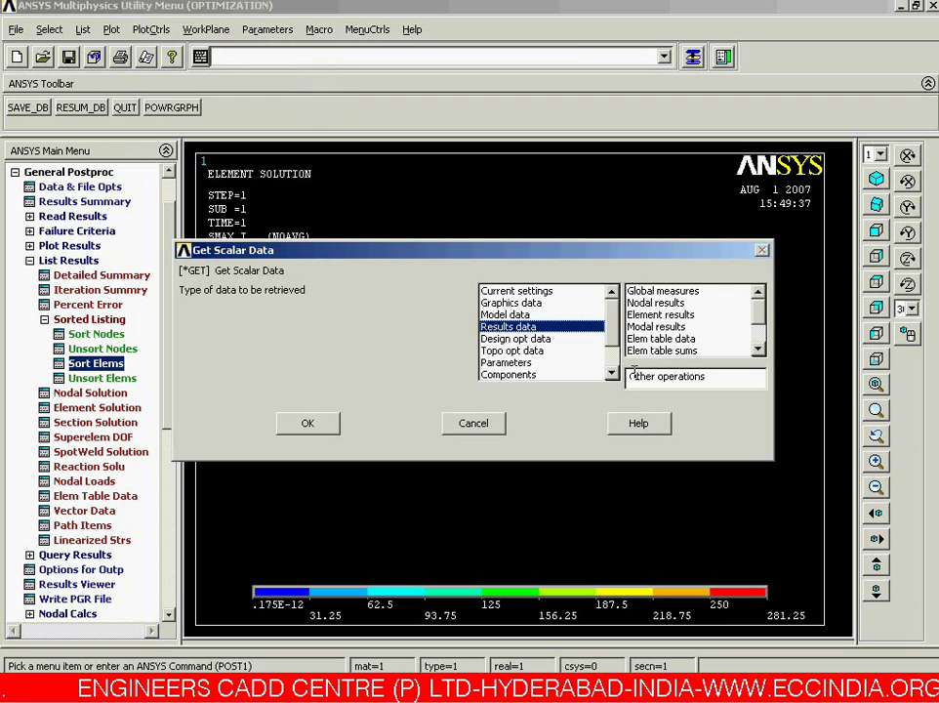
pyautogui.click(311, 423)
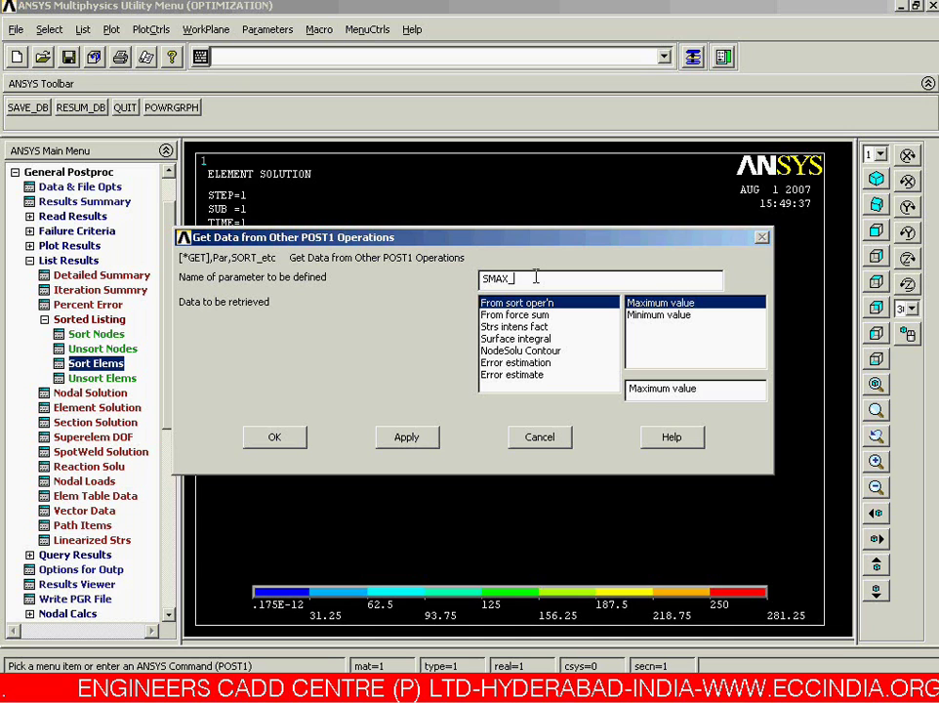
pyautogui.write('J')
pyautogui.click(298, 441)
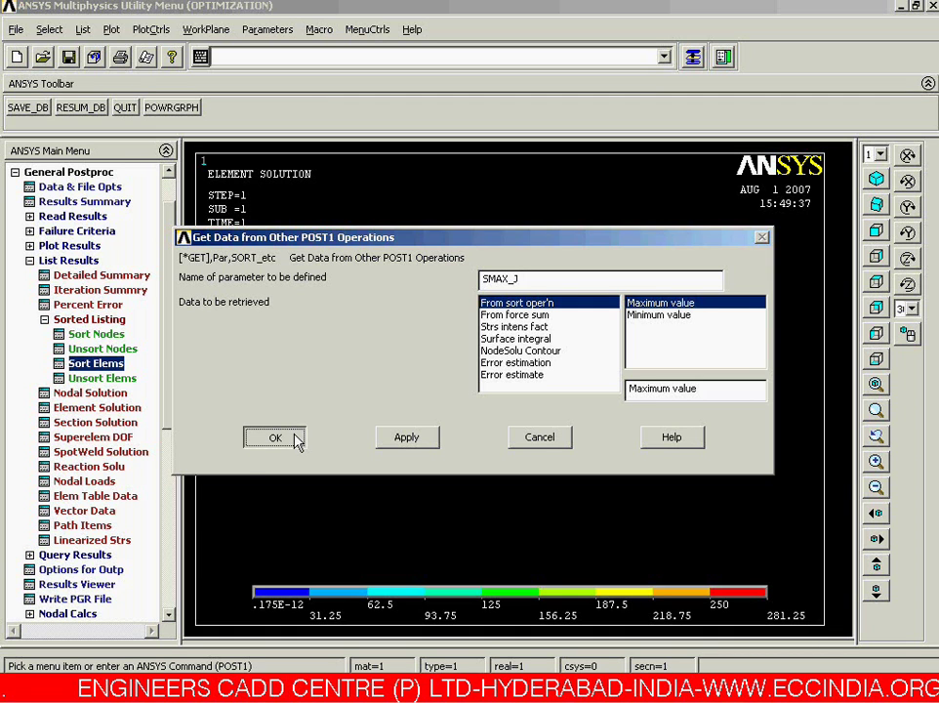
pyautogui.rightClick(297, 442)
pyautogui.click(310, 436)
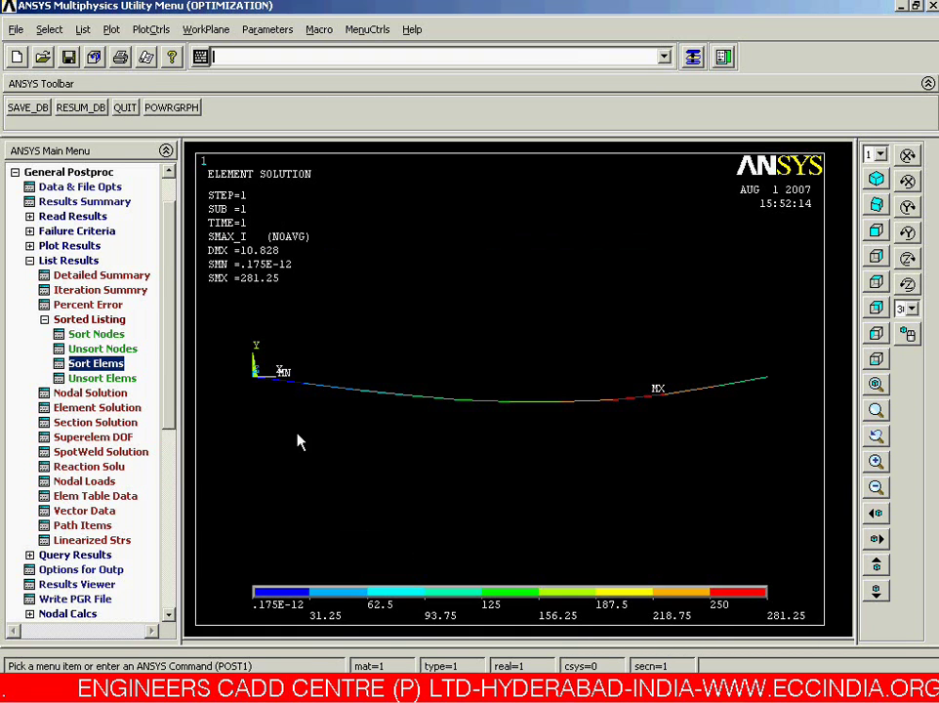
# - Define the scalar parameter SMAX with the expression SMAX=SMAX_I<SMAX_J
pyautogui.click(265, 33)
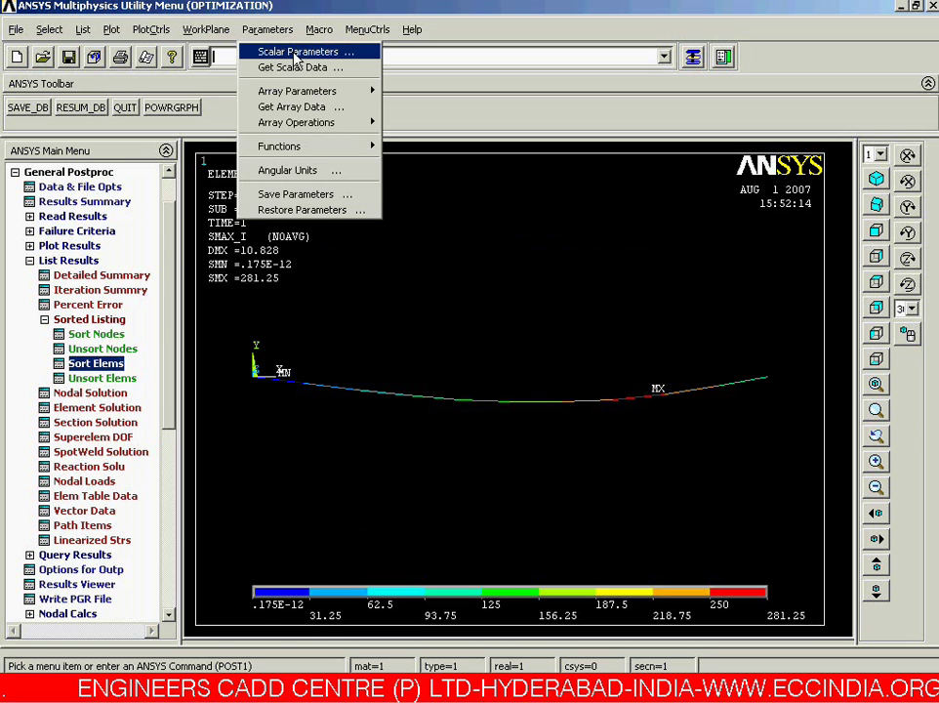
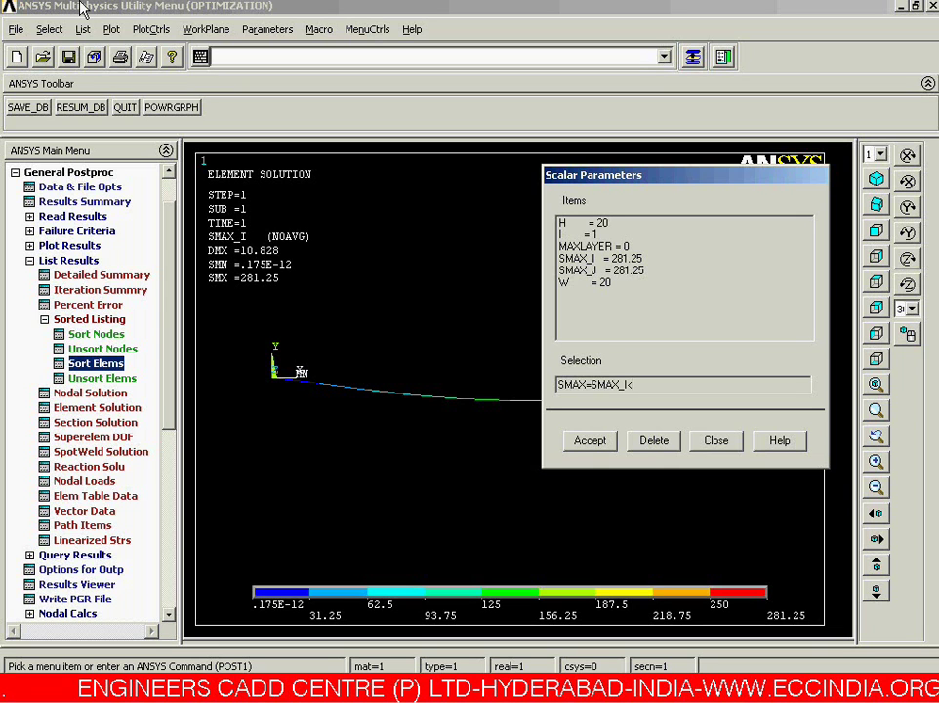
pyautogui.write('<SMAX_J')
pyautogui.click(591, 443)
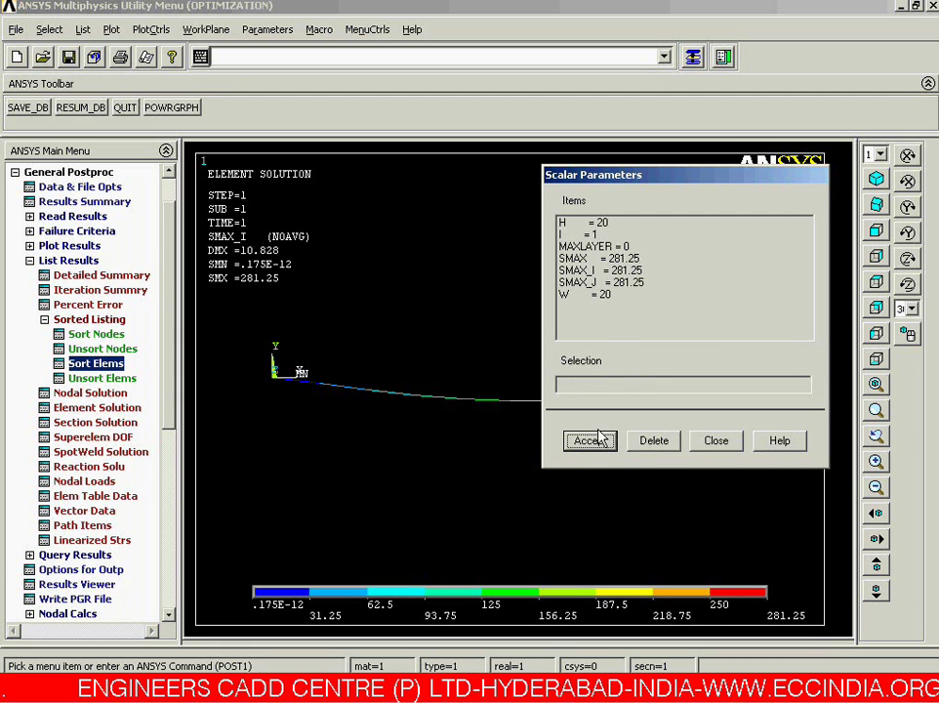
# - Compare the SMAX, SMAX_I and SMAX_J entries in the scalar parameter list
pyautogui.click(575, 260)
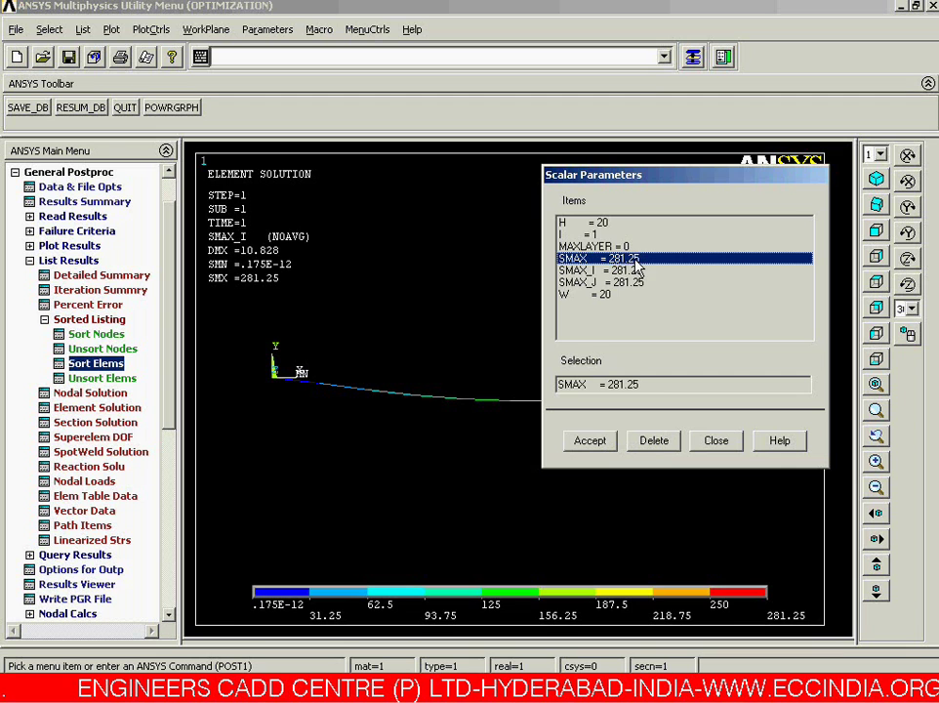
pyautogui.click(634, 271)
pyautogui.click(634, 281)
pyautogui.click(632, 272)
pyautogui.click(632, 280)
pyautogui.click(632, 273)
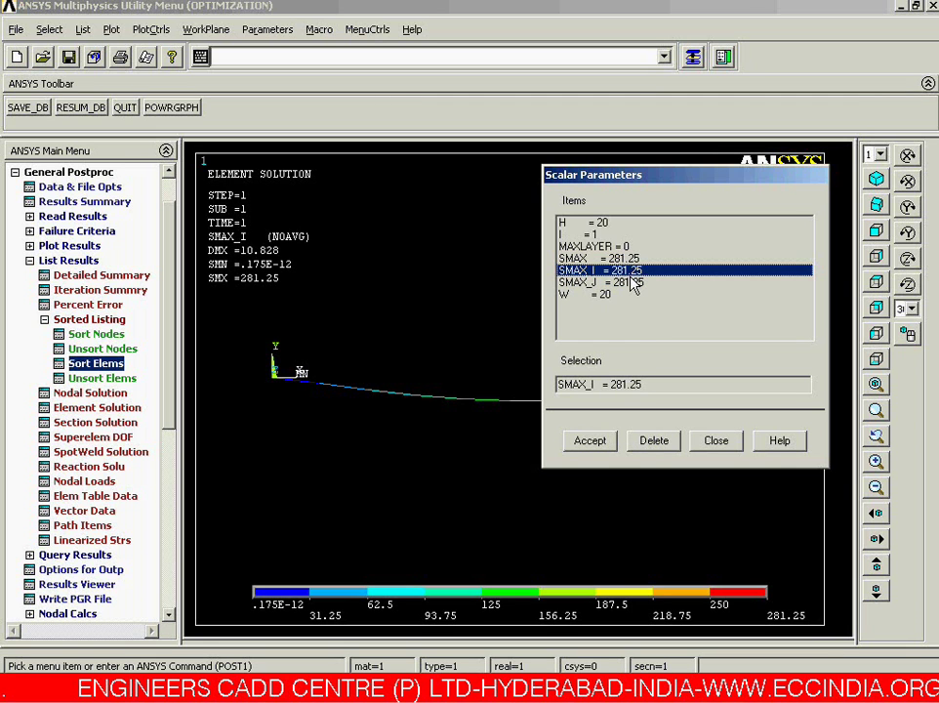
pyautogui.click(613, 258)
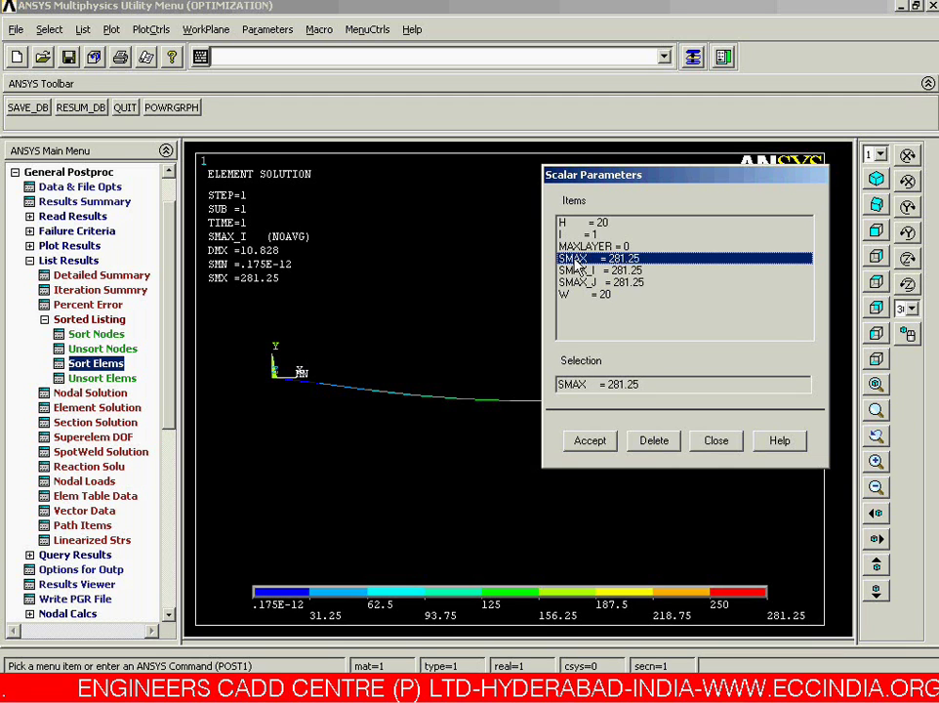
# - Delete the scalar parameters SMAX_J and SMAX_I, keep SMAX, and close the parameter list
pyautogui.click(617, 282)
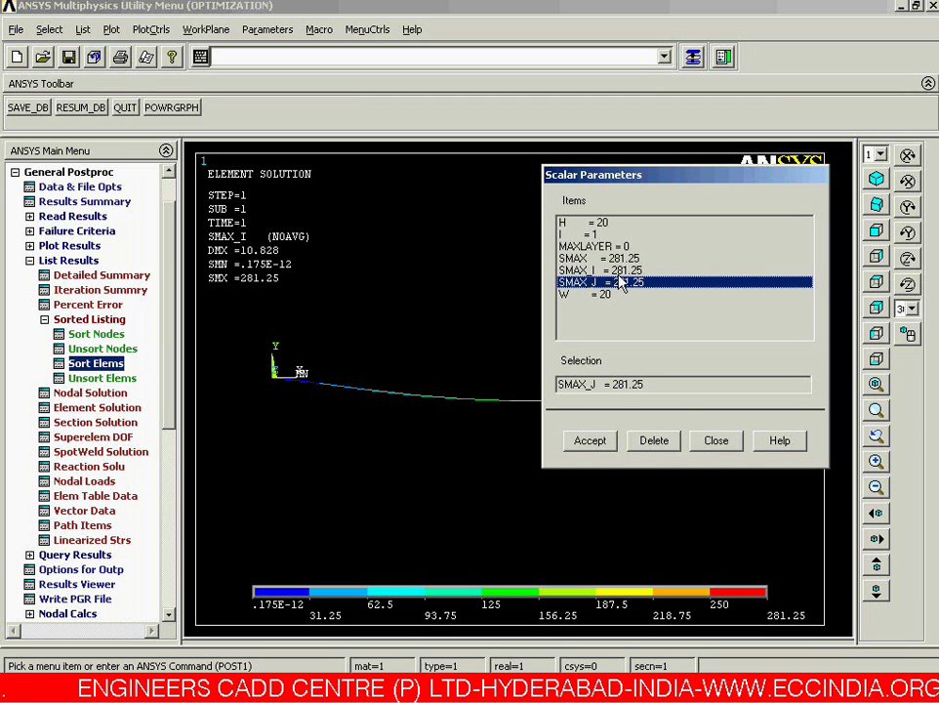
pyautogui.click(656, 440)
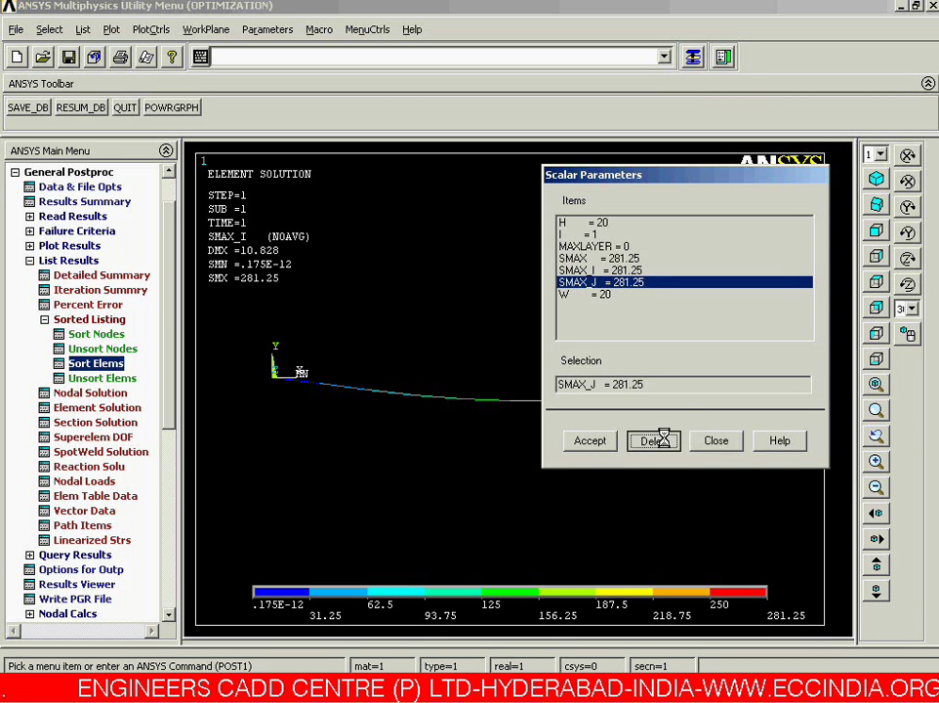
pyautogui.click(599, 270)
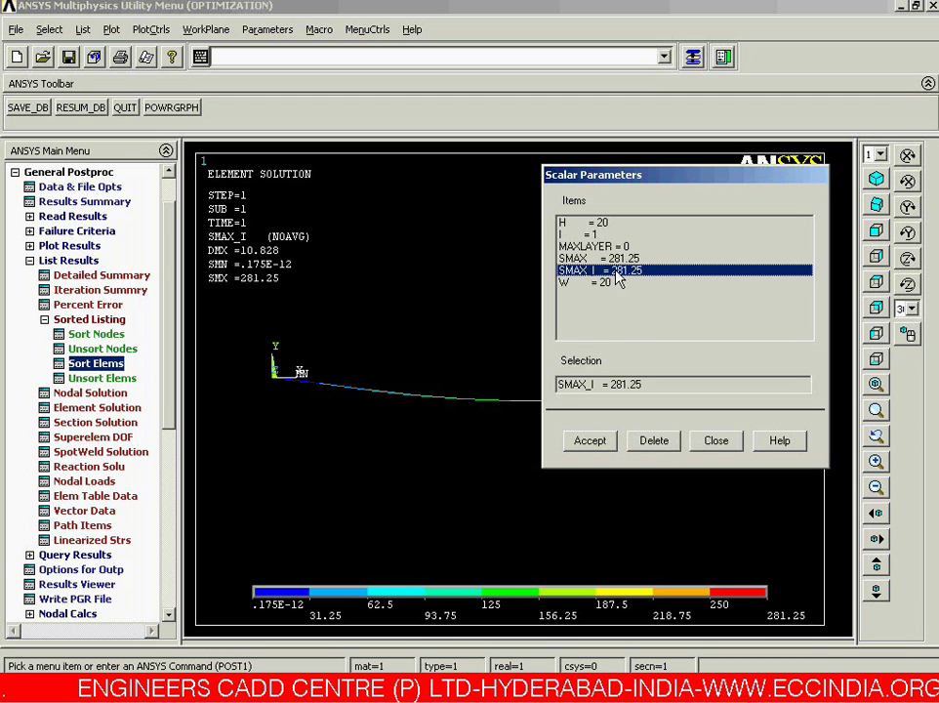
pyautogui.click(654, 441)
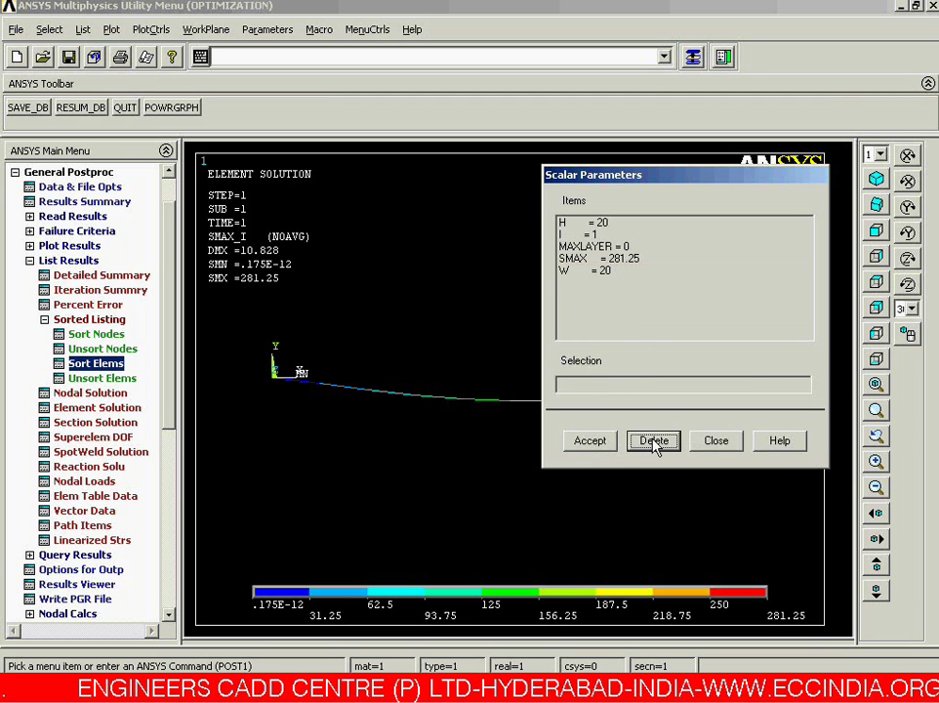
pyautogui.click(619, 259)
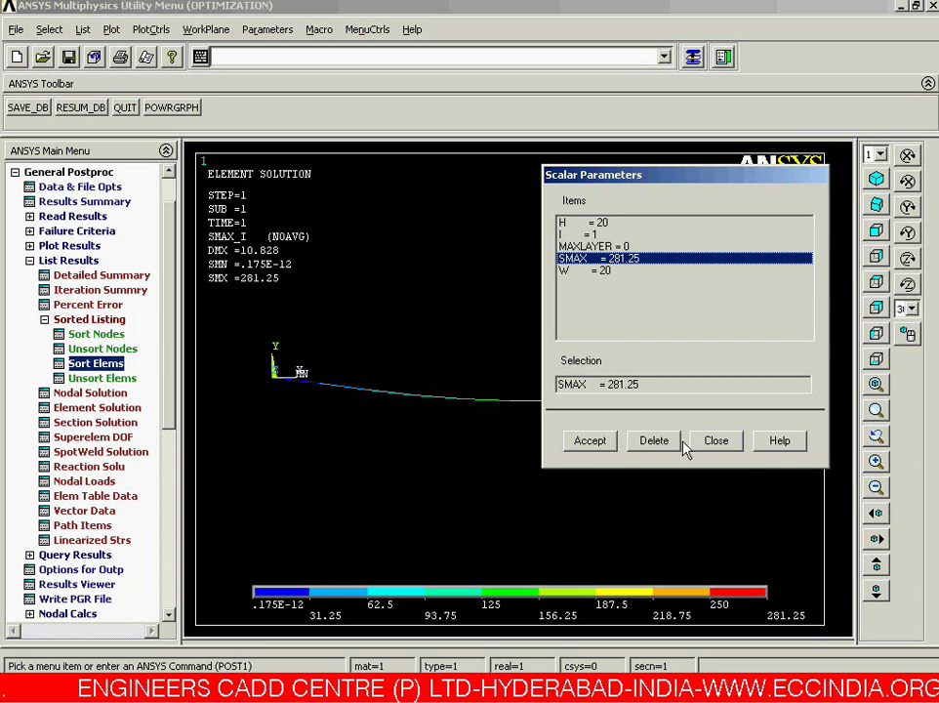
pyautogui.click(716, 441)
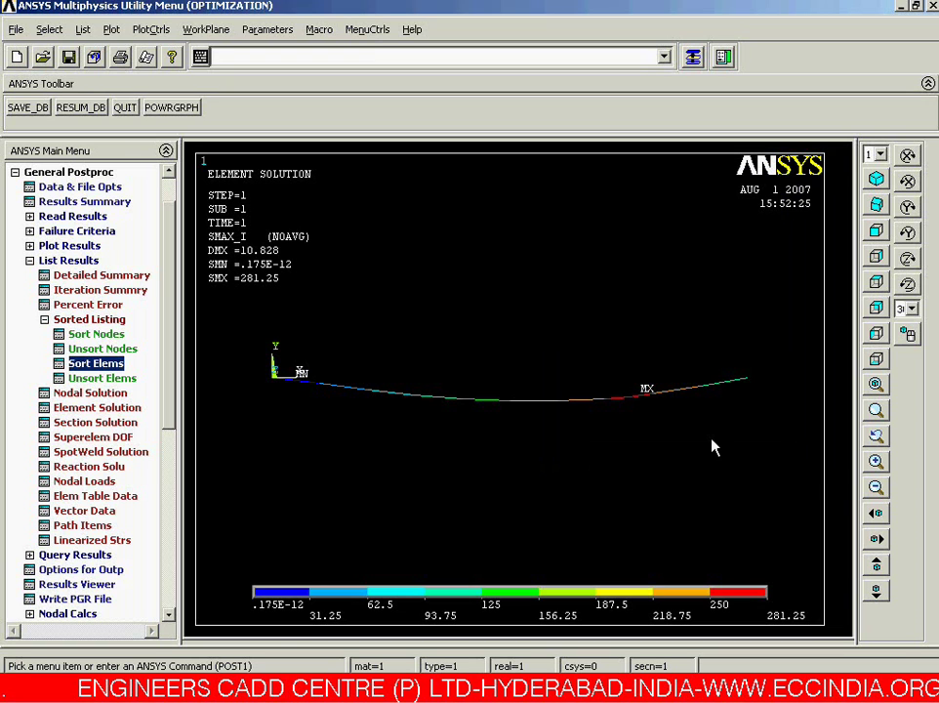
# - Calculate the tabular sum of each element table item, check the VOLU total, then close the listing and replot
pyautogui.click(91, 264)
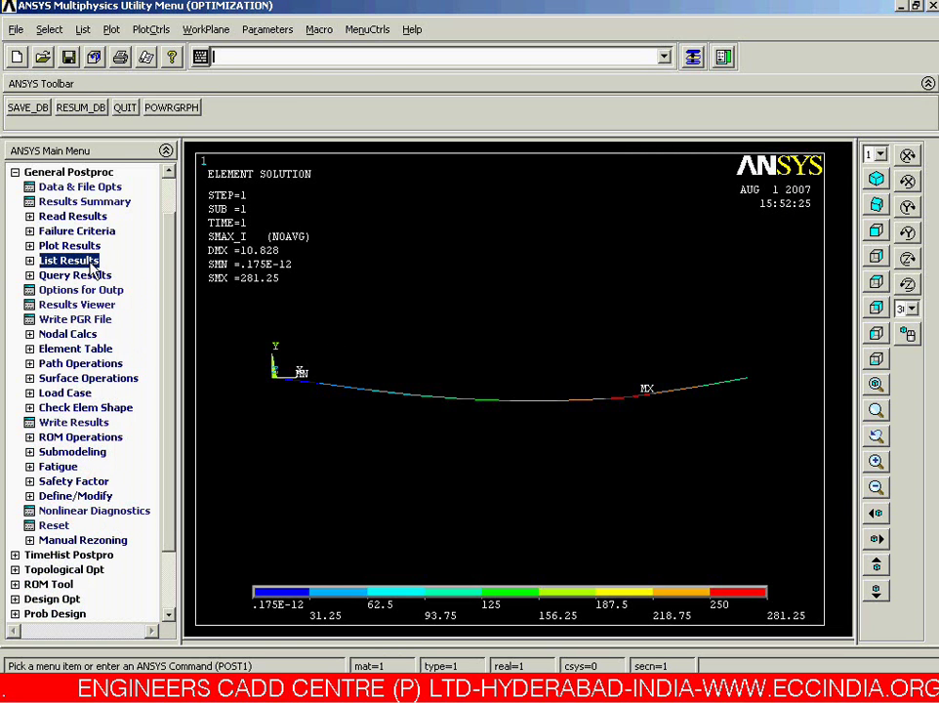
pyautogui.click(80, 350)
pyautogui.scroll(-2, 170, 273)
pyautogui.click(77, 336)
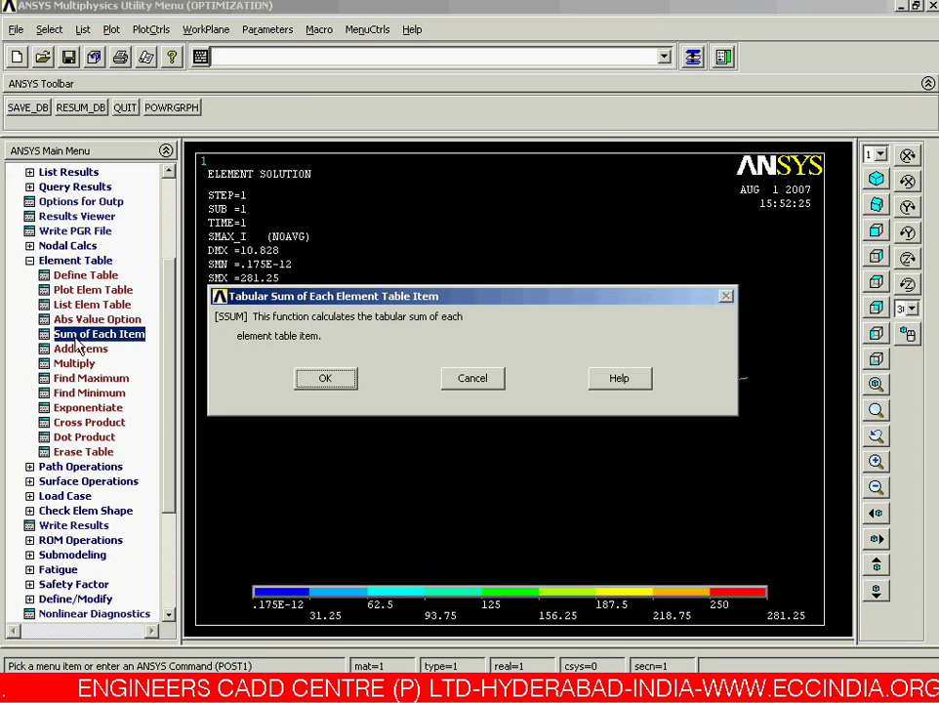
pyautogui.click(325, 379)
pyautogui.moveTo(306, 278); pyautogui.dragTo(171, 283)
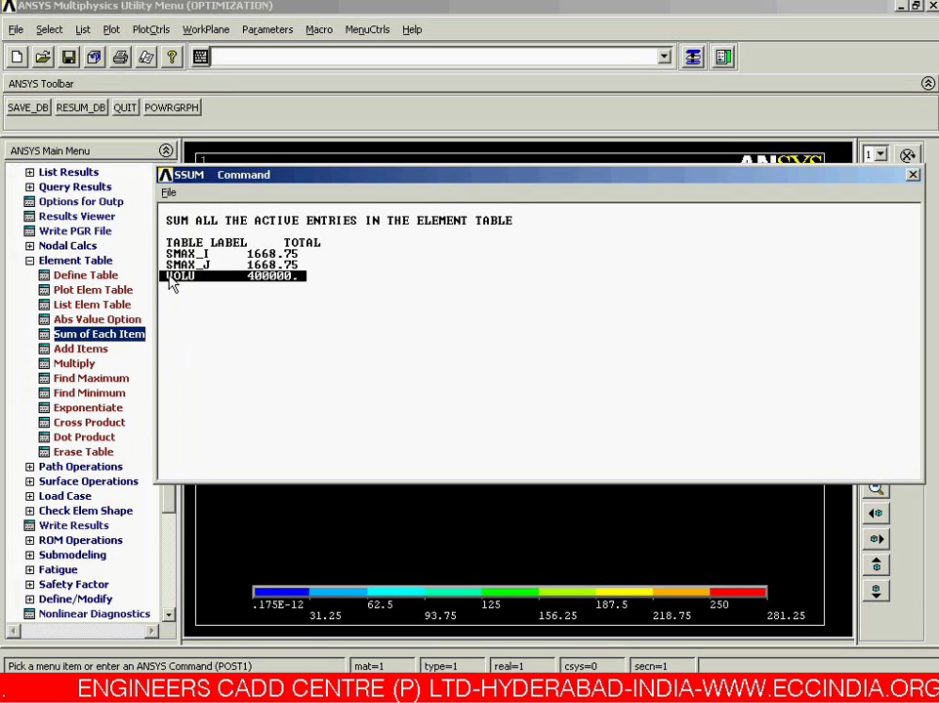
pyautogui.click(169, 195)
pyautogui.click(186, 257)
pyautogui.rightClick(348, 370)
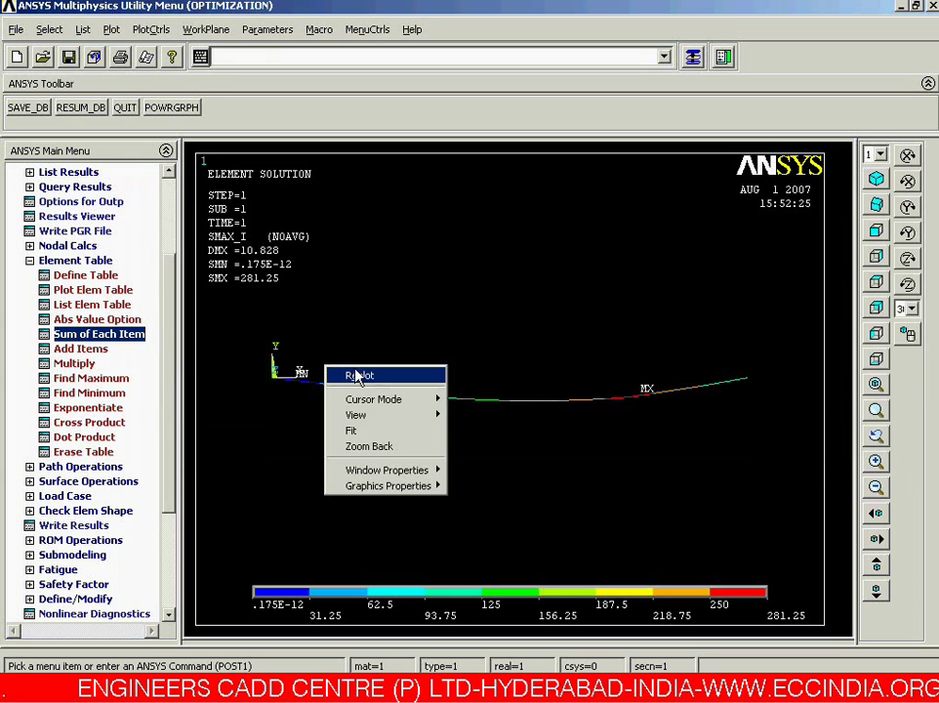
pyautogui.click(351, 374)
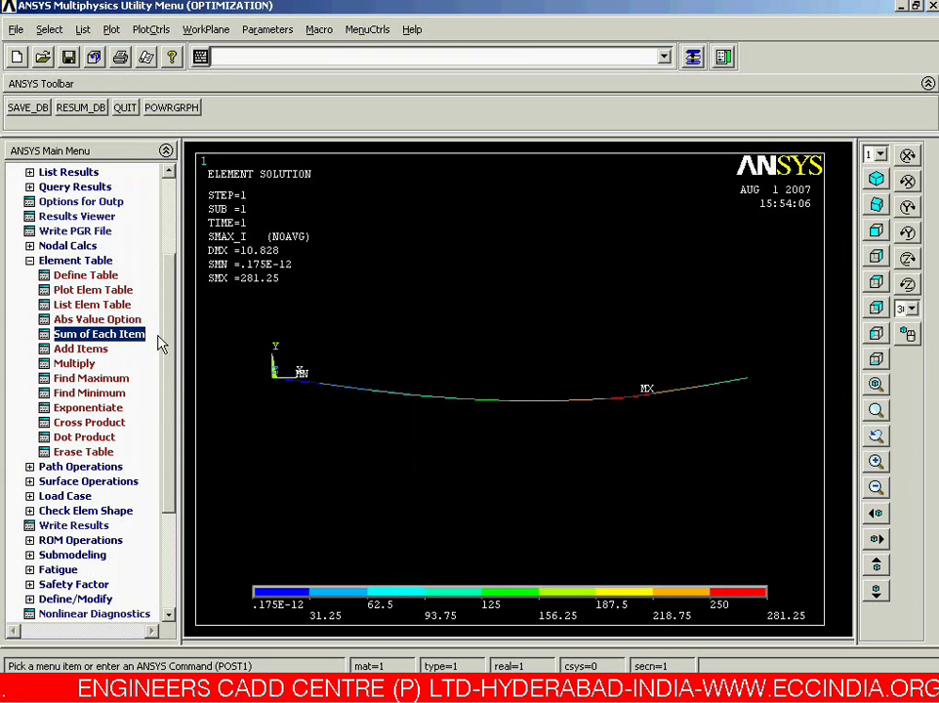
# - Sort the elements by absolute value in descending order based on the element table item VOLU
pyautogui.click(95, 261)
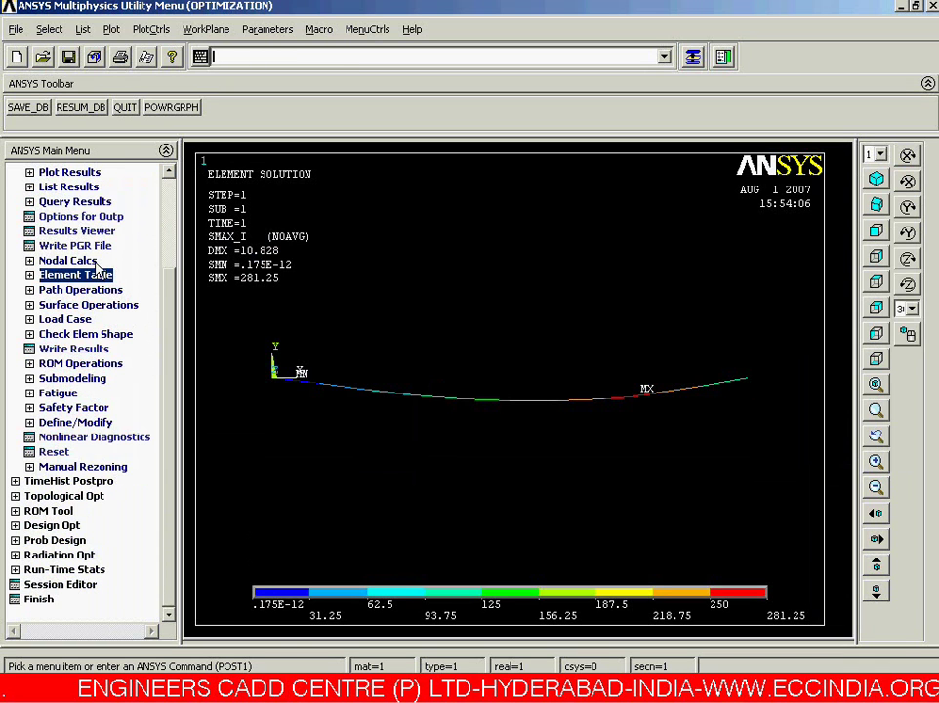
pyautogui.click(81, 189)
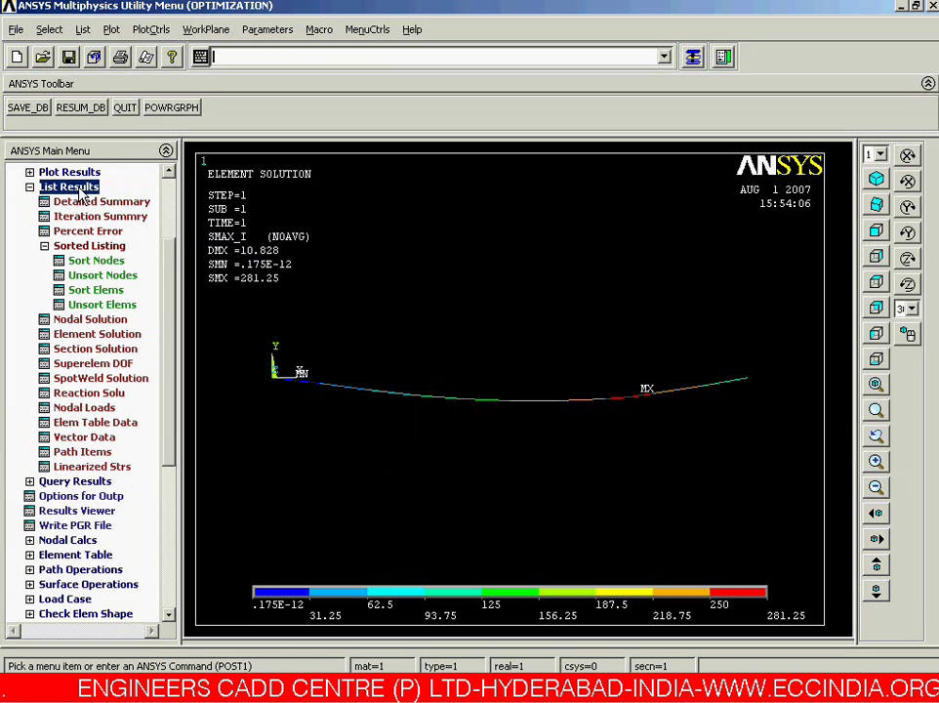
pyautogui.click(98, 247)
pyautogui.click(101, 247)
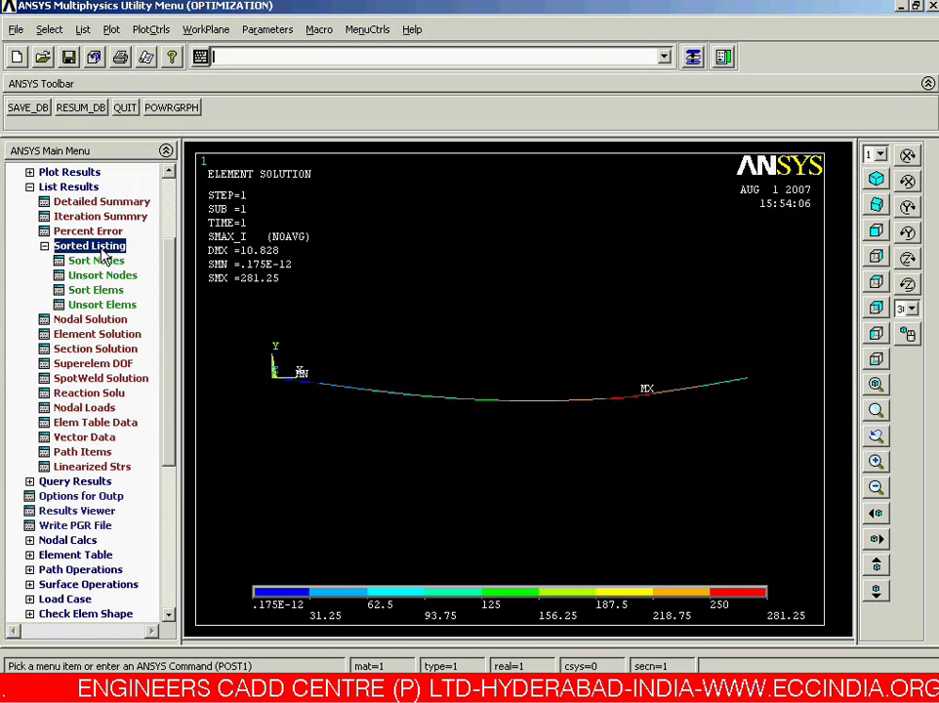
pyautogui.click(109, 290)
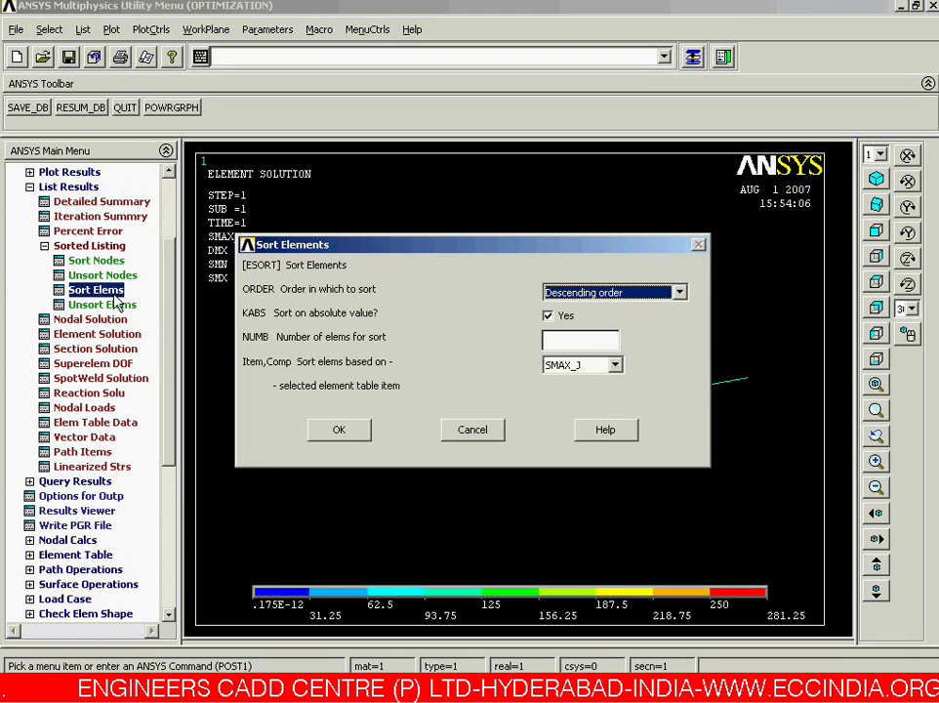
pyautogui.click(564, 376)
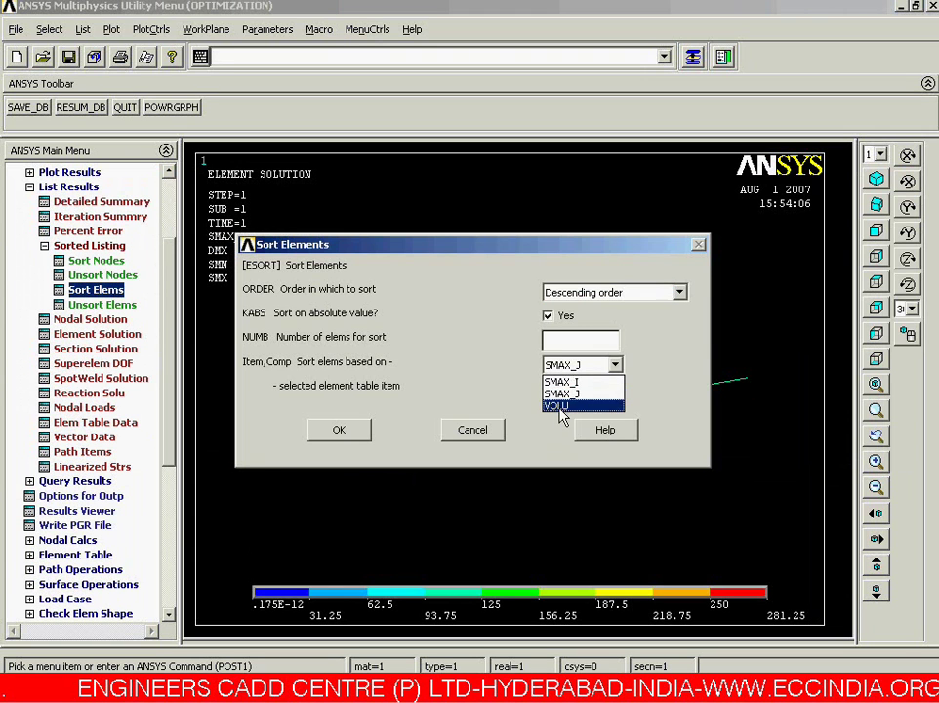
pyautogui.click(561, 404)
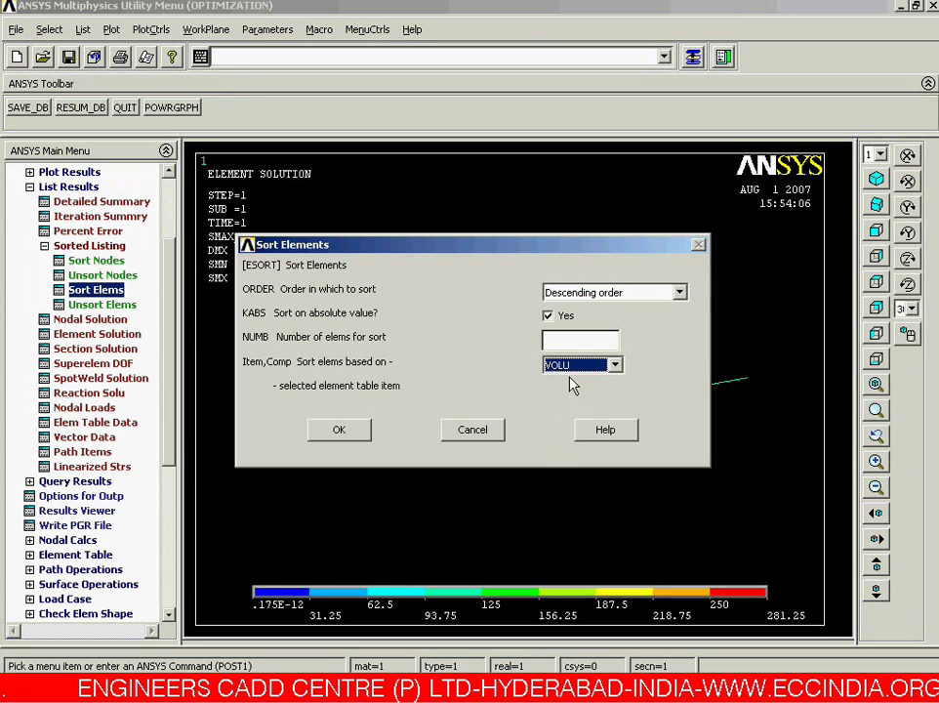
pyautogui.click(349, 431)
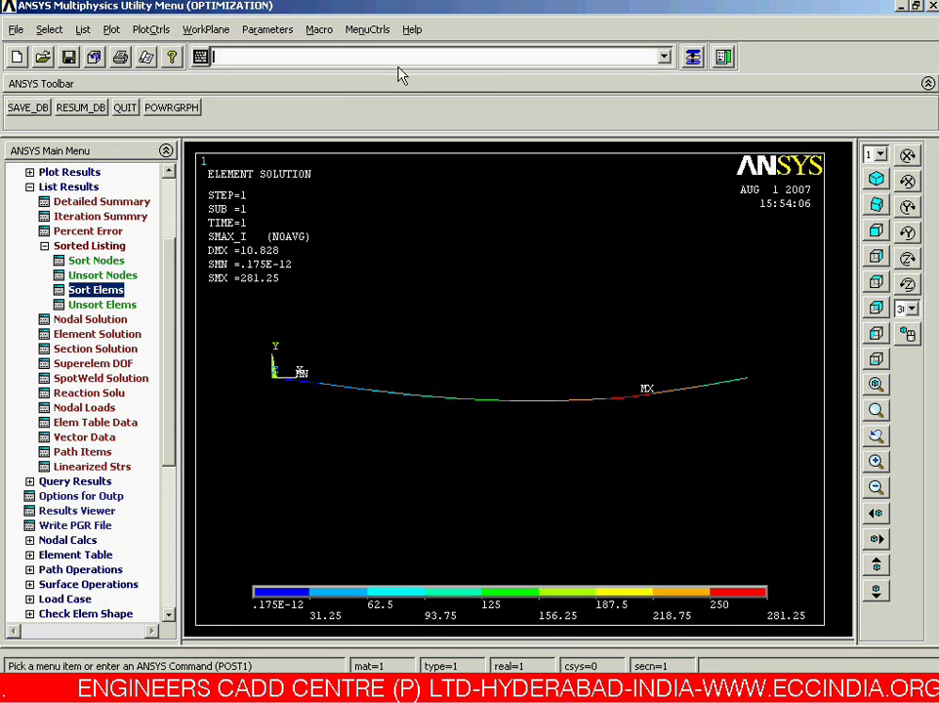
# - Start retrieving scalar data, choosing element table sums from the results data as the type
pyautogui.click(288, 33)
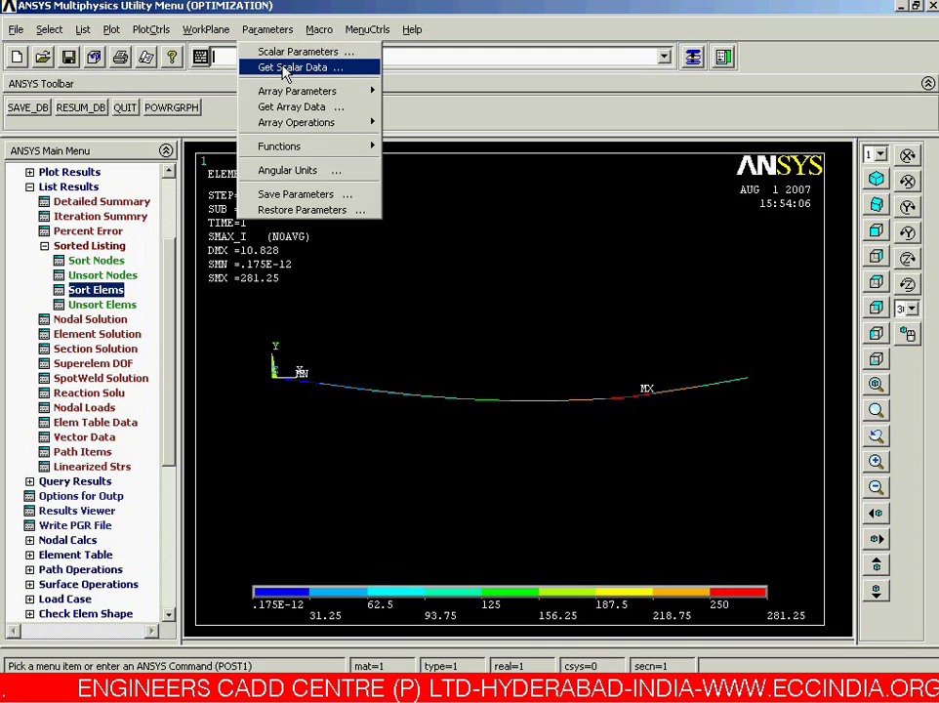
pyautogui.click(285, 69)
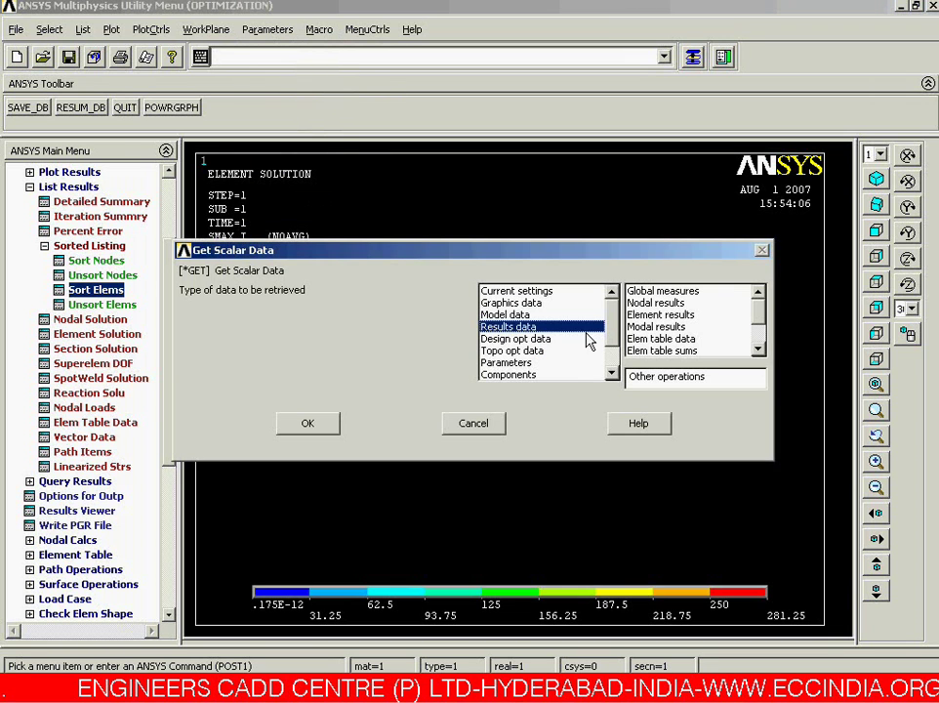
pyautogui.scroll(-1, 612, 331)
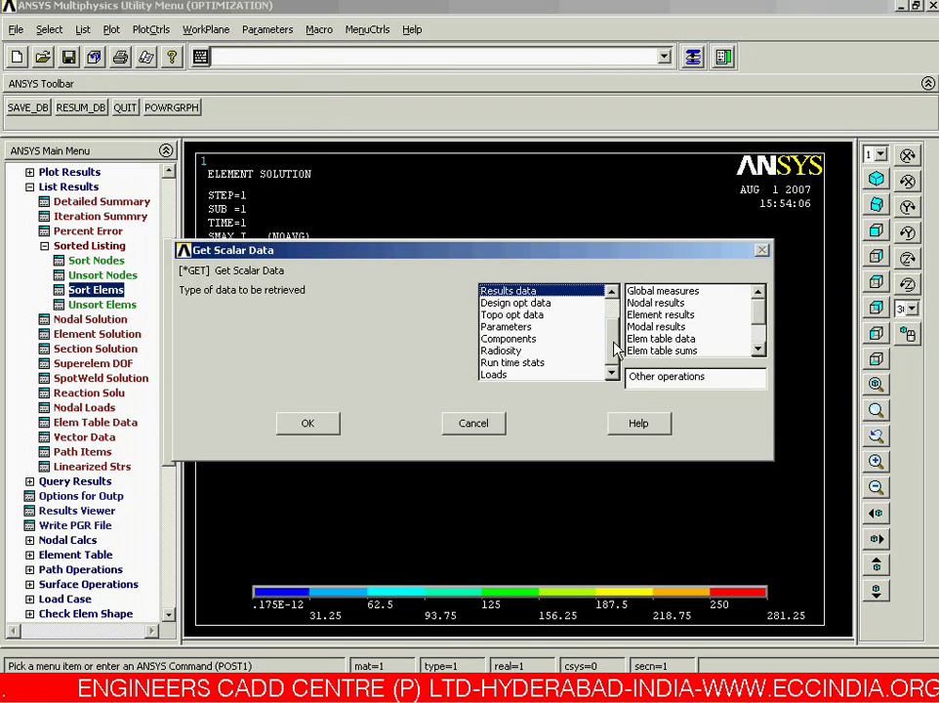
pyautogui.scroll(1, 615, 325)
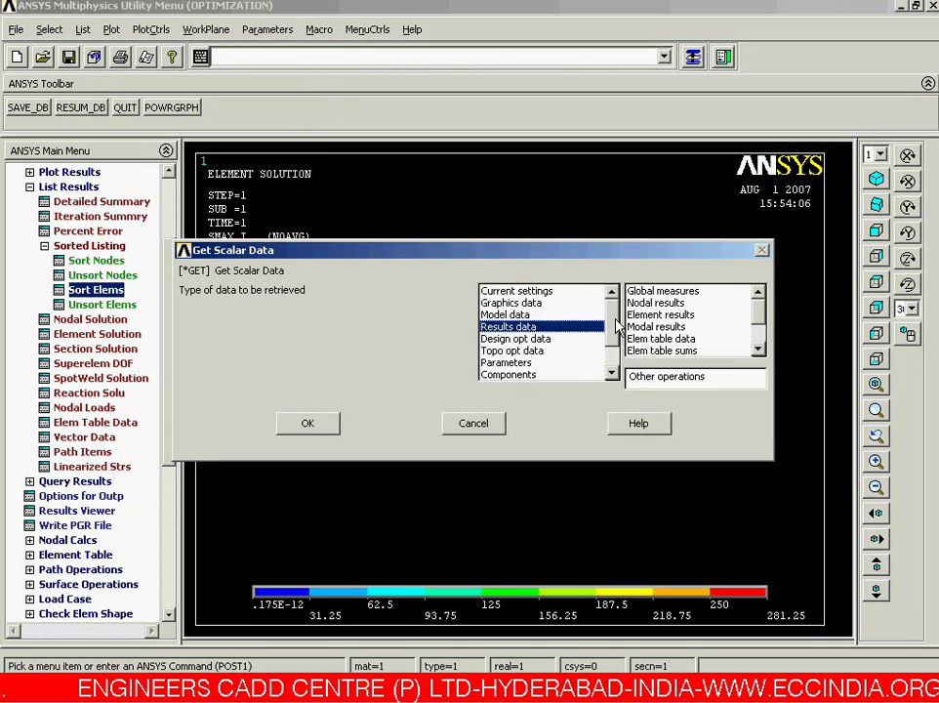
pyautogui.click(515, 328)
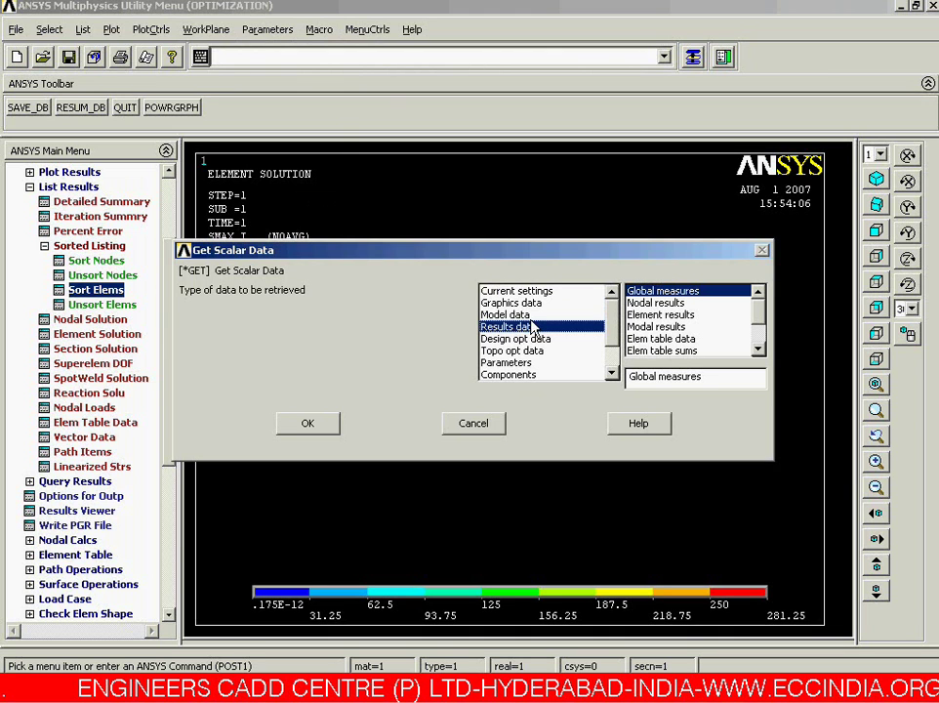
pyautogui.click(683, 350)
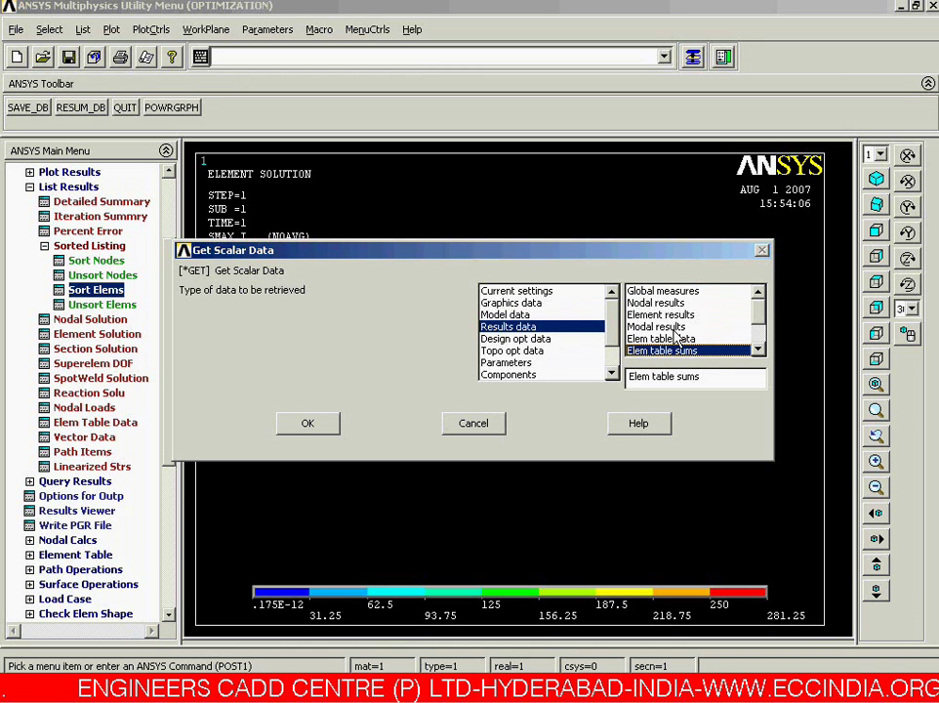
pyautogui.click(305, 424)
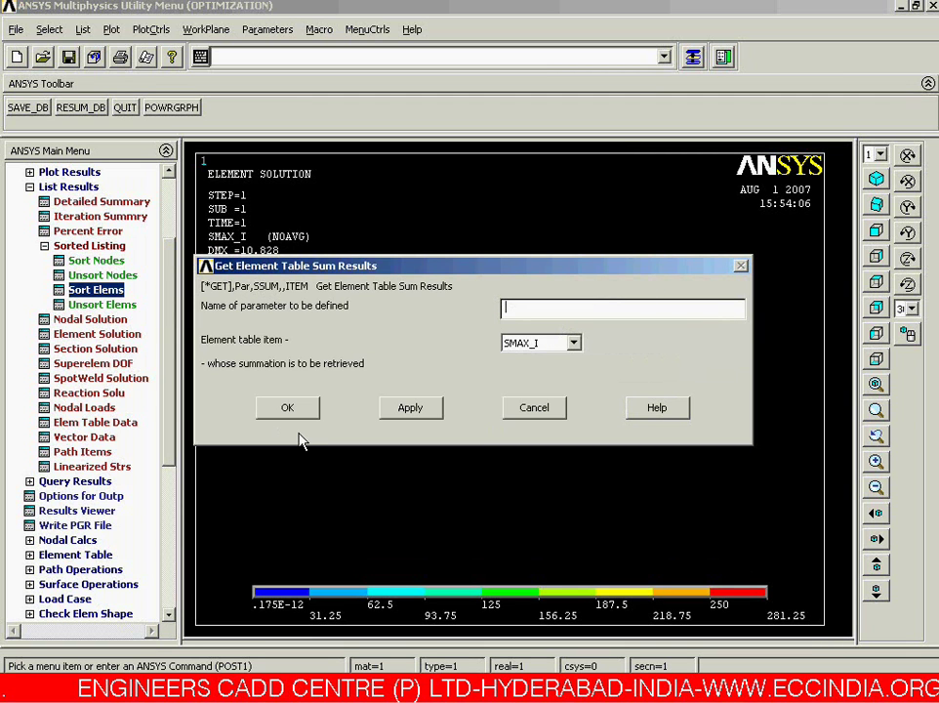
# - Store the sum of the element table item VOLU in a scalar parameter named VOLU
pyautogui.click(499, 346)
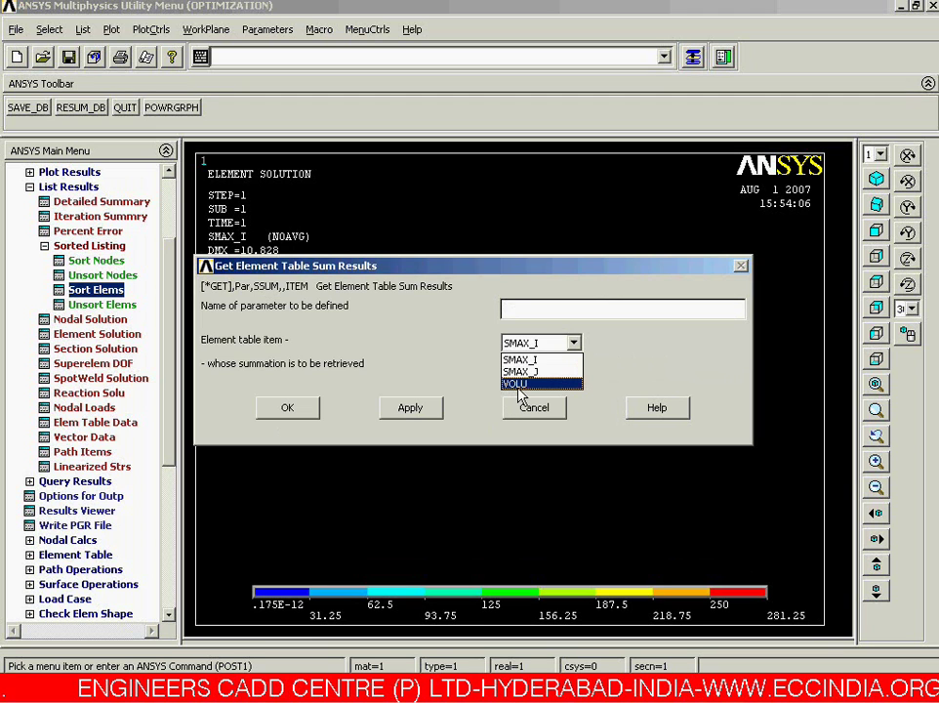
pyautogui.click(518, 388)
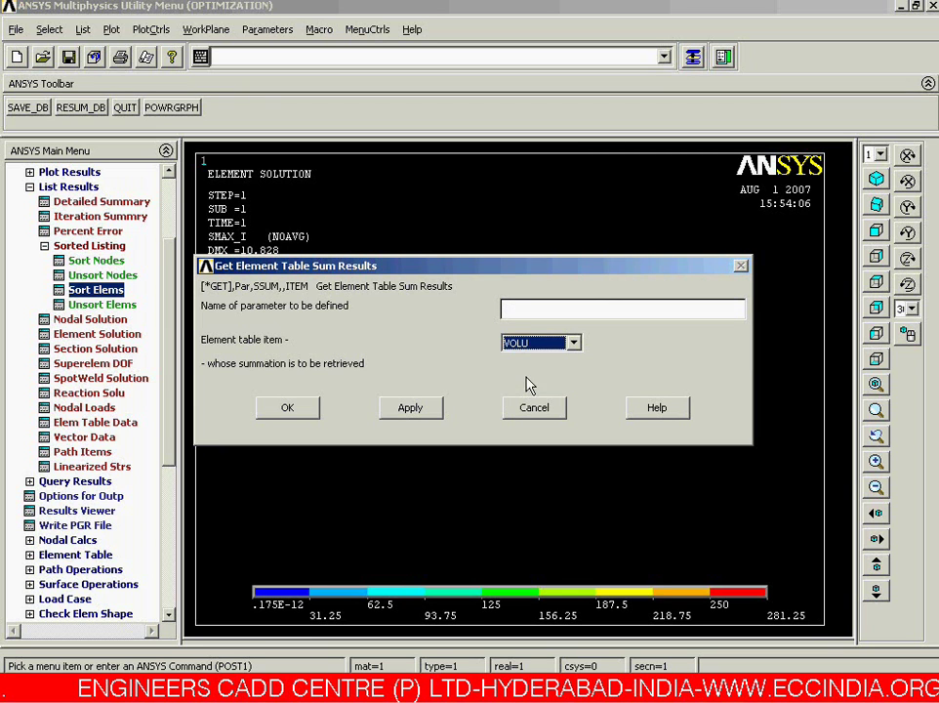
pyautogui.click(521, 312)
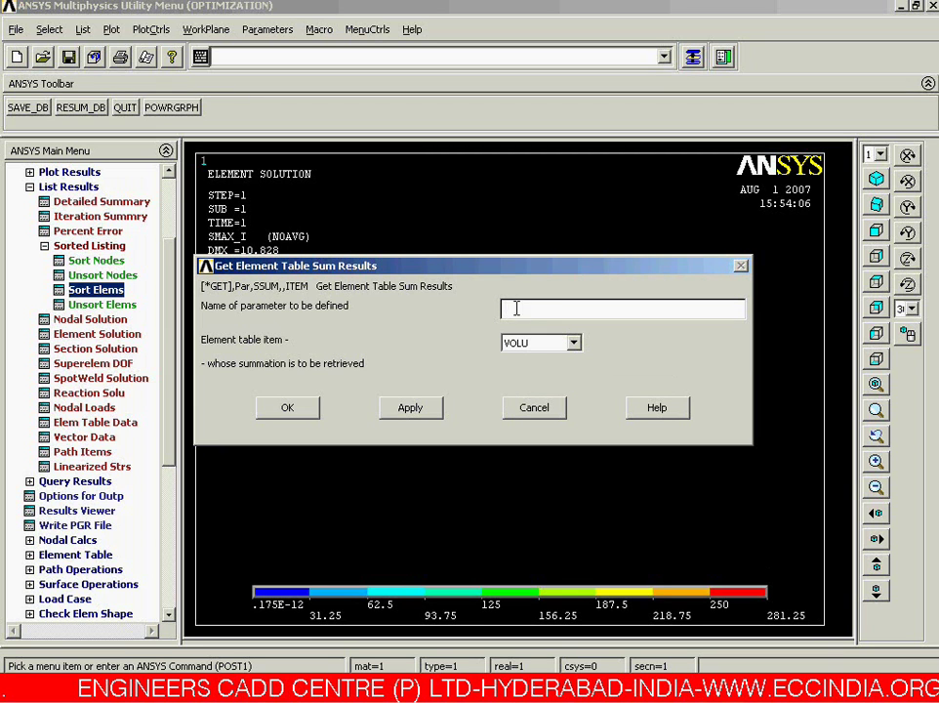
pyautogui.write('VOLU')
pyautogui.click(287, 409)
pyautogui.rightClick(294, 409)
pyautogui.click(304, 409)
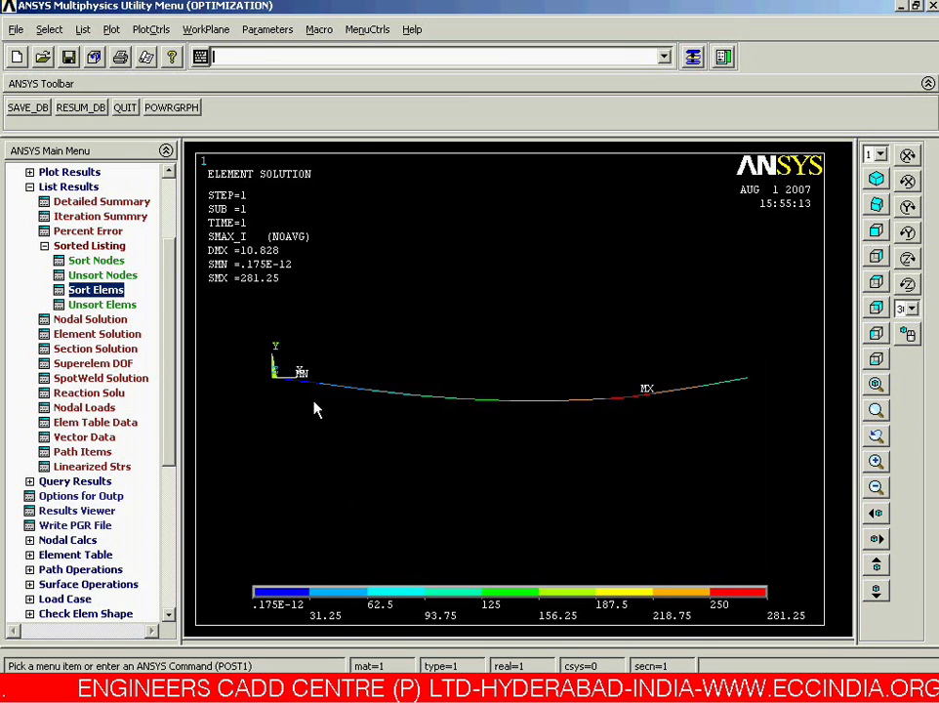
# - Review the VOLU, SMAX and H entries in the scalar parameter list, then close the list
pyautogui.click(282, 30)
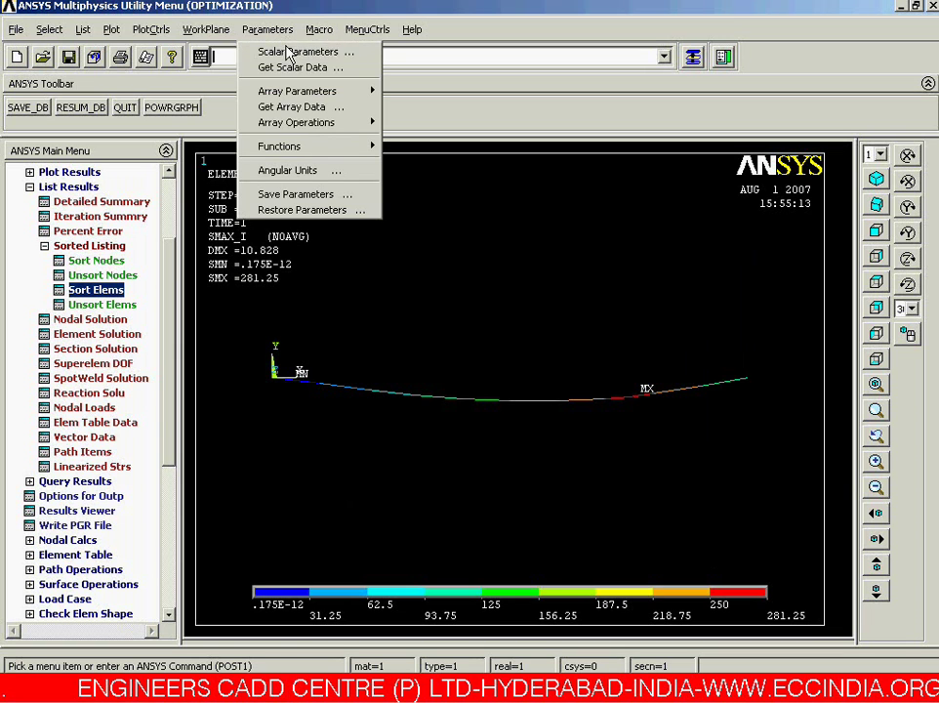
pyautogui.click(289, 54)
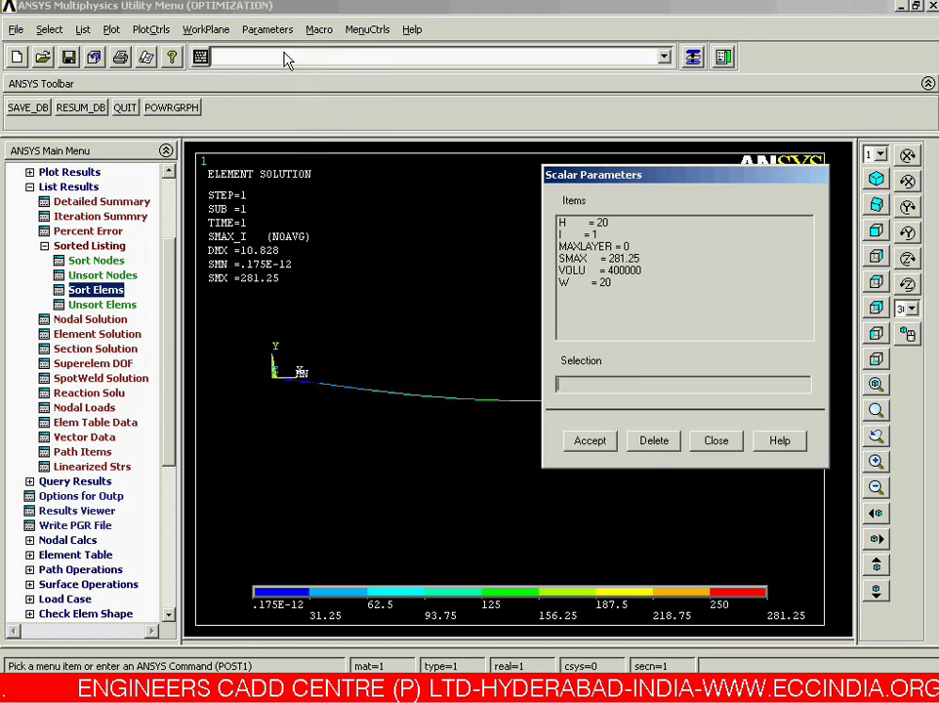
pyautogui.click(597, 271)
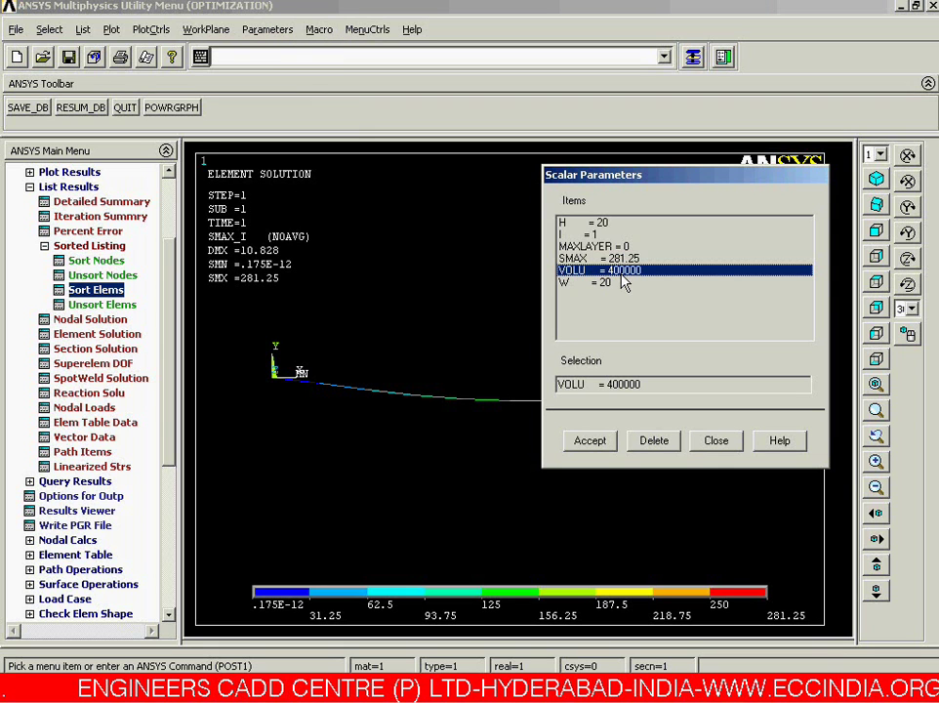
pyautogui.click(616, 258)
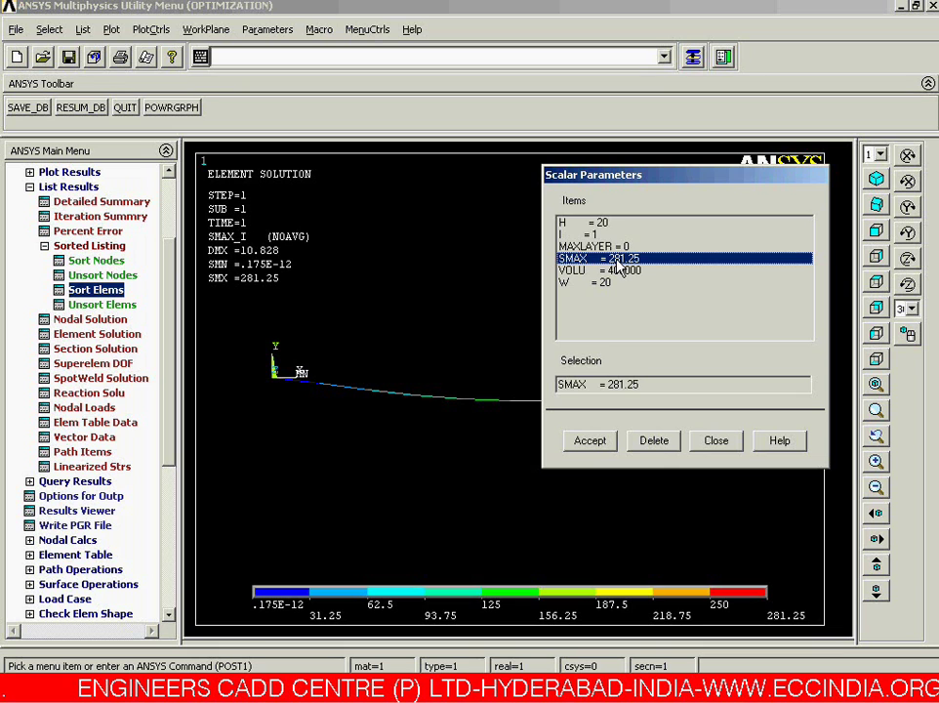
pyautogui.click(600, 225)
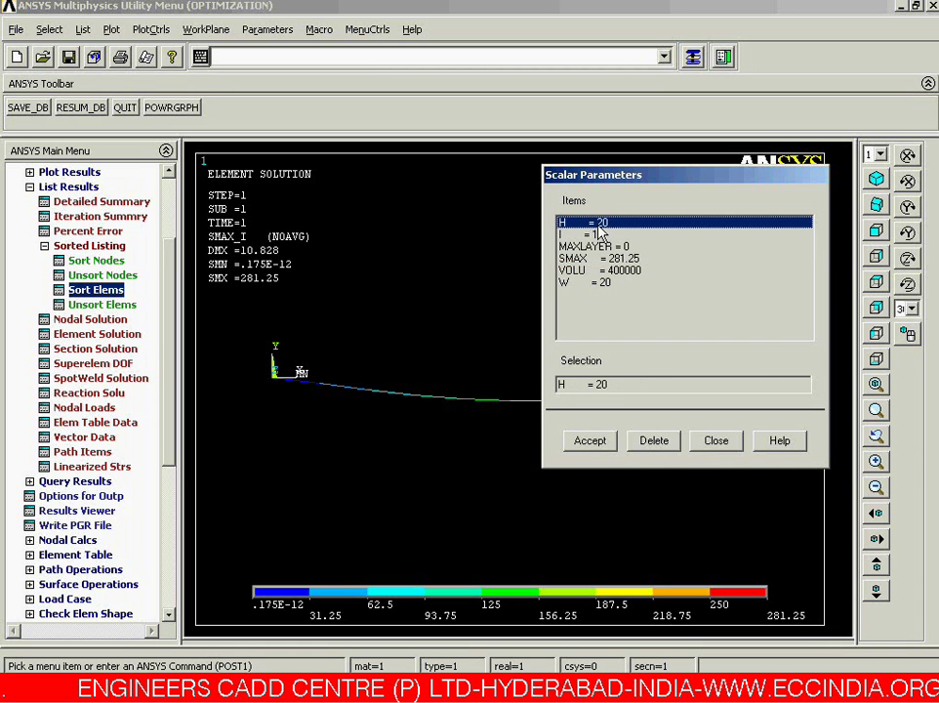
pyautogui.click(713, 443)
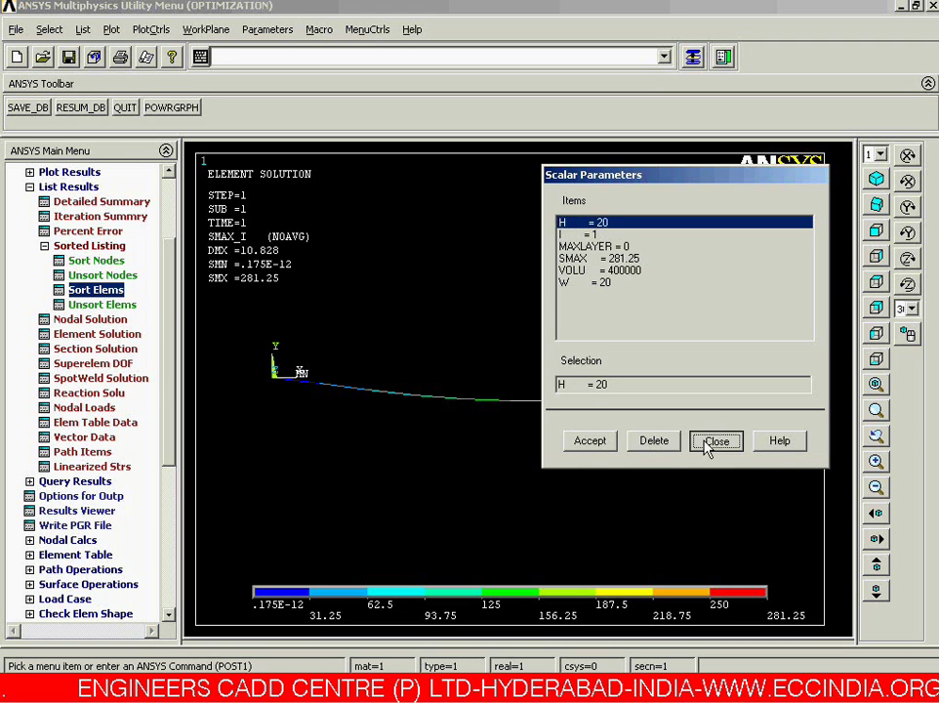
# - Collapse the List Results and General Postproc branches and fit the stress plot to the graphics window
pyautogui.rightClick(623, 420)
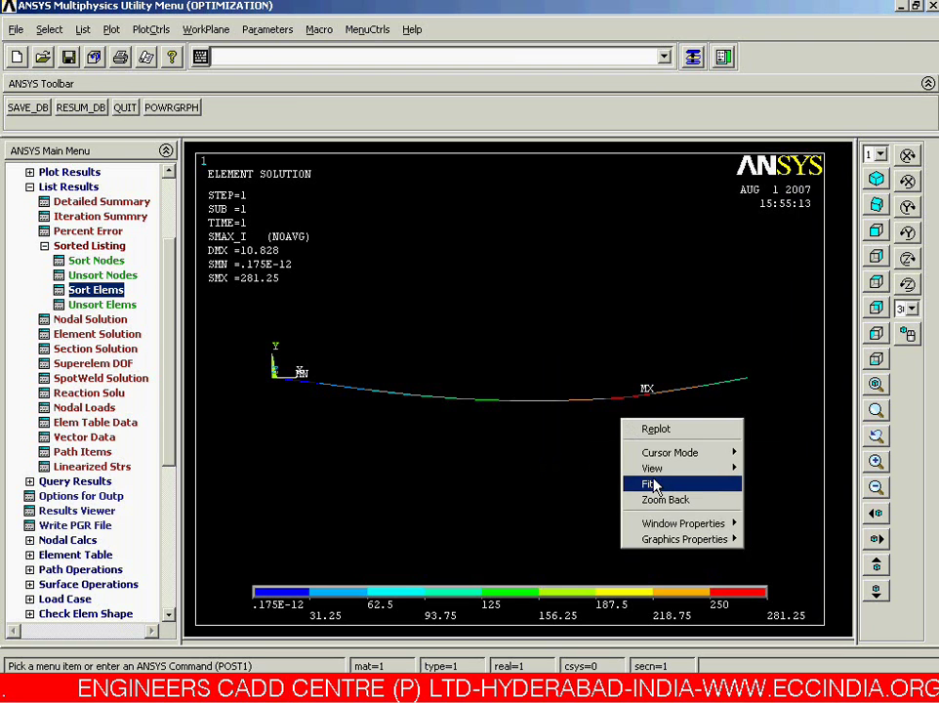
pyautogui.click(654, 485)
pyautogui.click(49, 186)
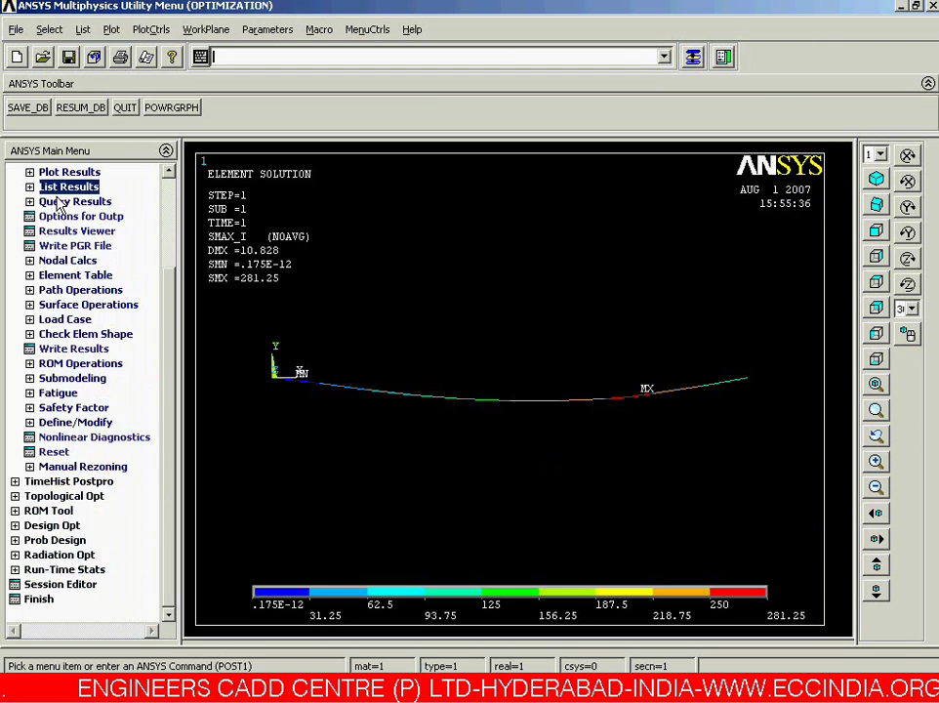
pyautogui.scroll(3, 87, 293)
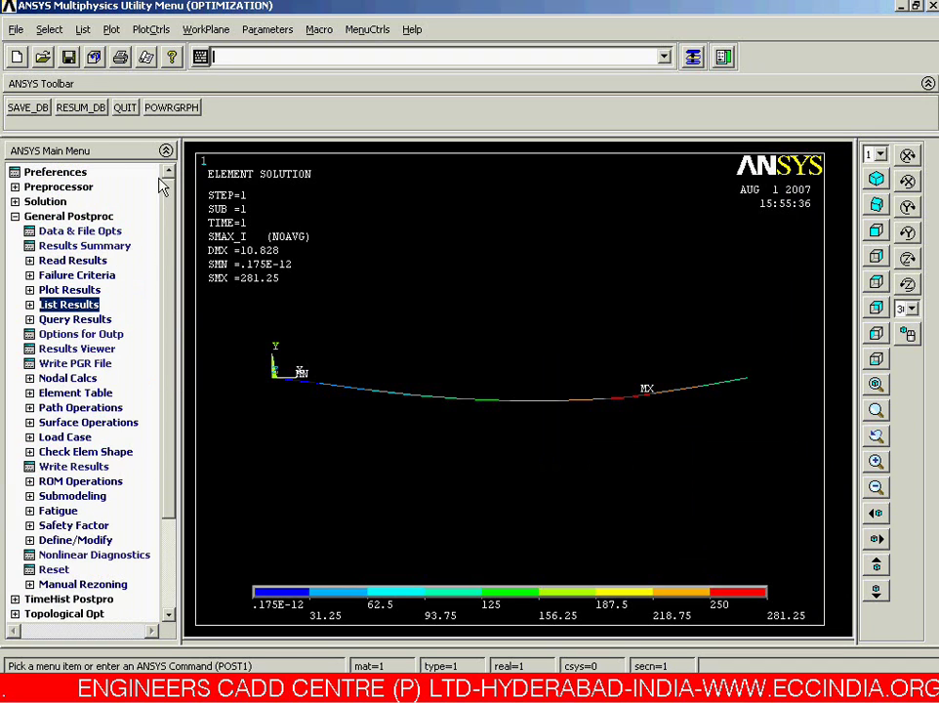
pyautogui.click(34, 217)
pyautogui.click(34, 216)
pyautogui.rightClick(637, 333)
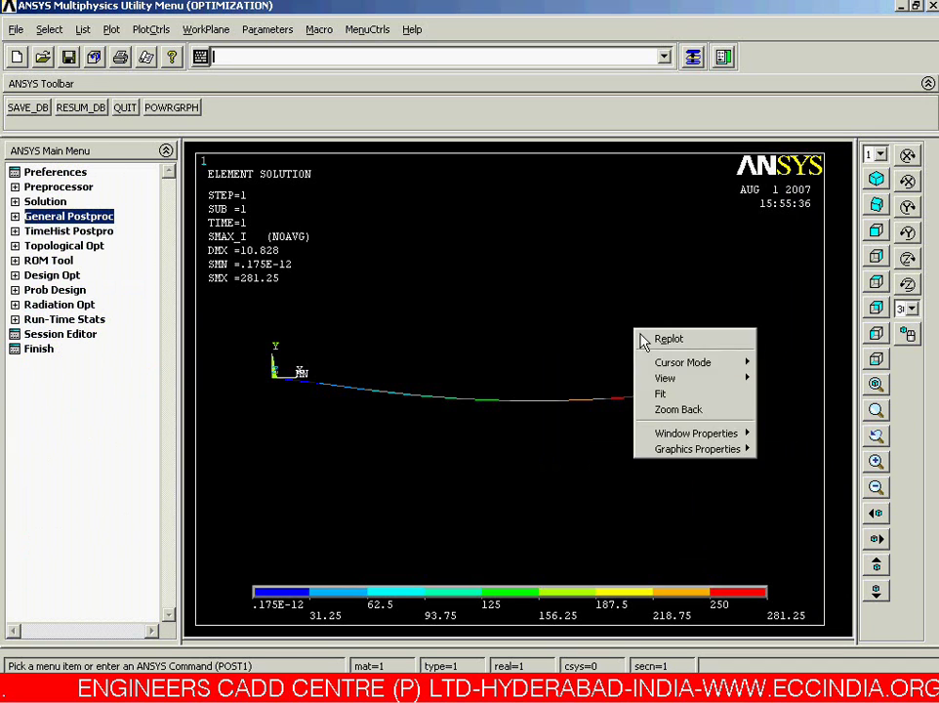
pyautogui.click(664, 394)
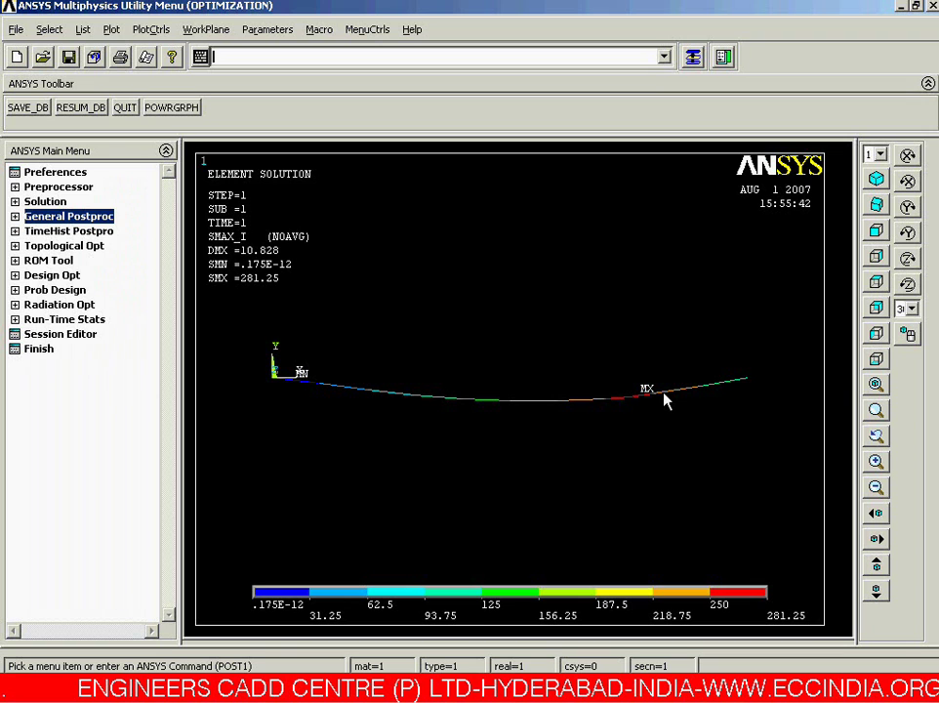
# - Write the database log to a file named OPTZ.lxt in the f:\optimization directory
pyautogui.click(17, 31)
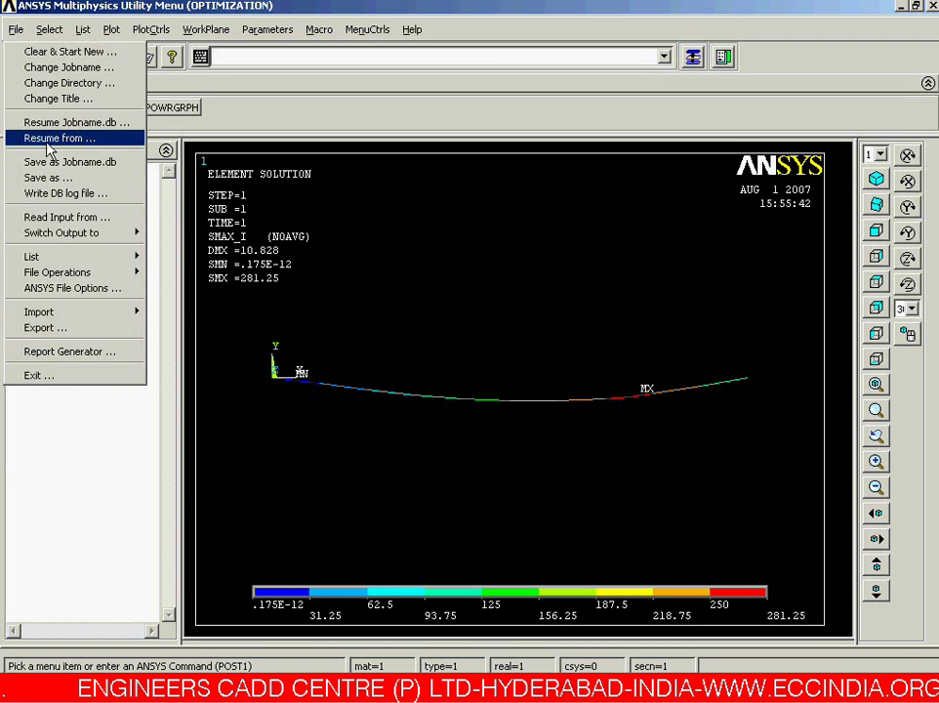
pyautogui.click(111, 202)
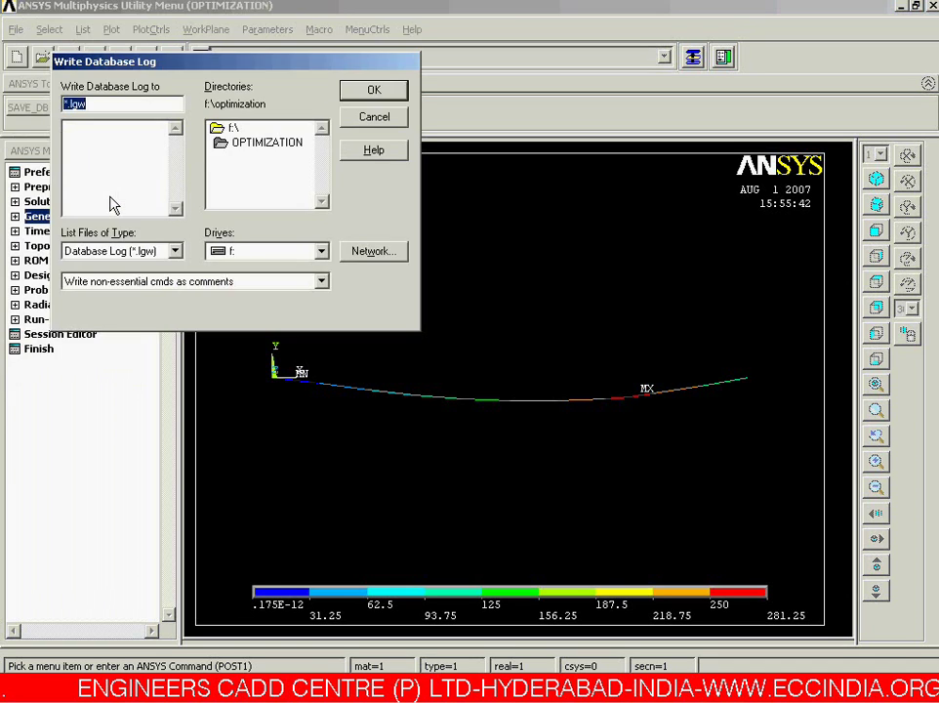
pyautogui.click(227, 130)
pyautogui.write('P')
pyautogui.press('BackSpace')
pyautogui.write('\\')
pyautogui.press('BackSpace')
pyautogui.write('OPT')
pyautogui.write('Z')
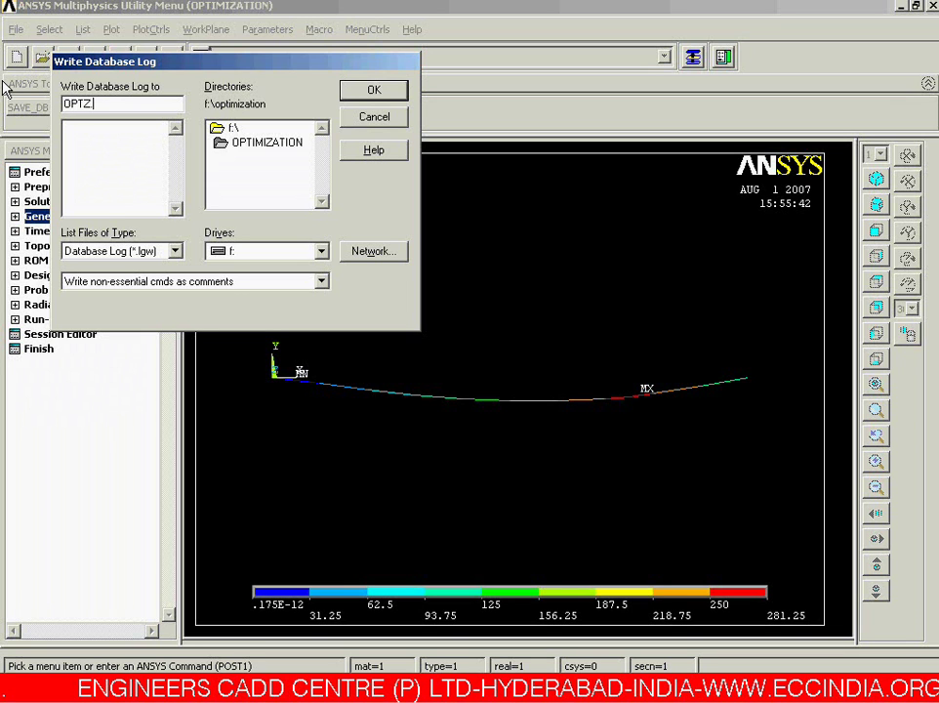
pyautogui.write('.')
pyautogui.write('l')
pyautogui.write('xt')
pyautogui.click(374, 91)
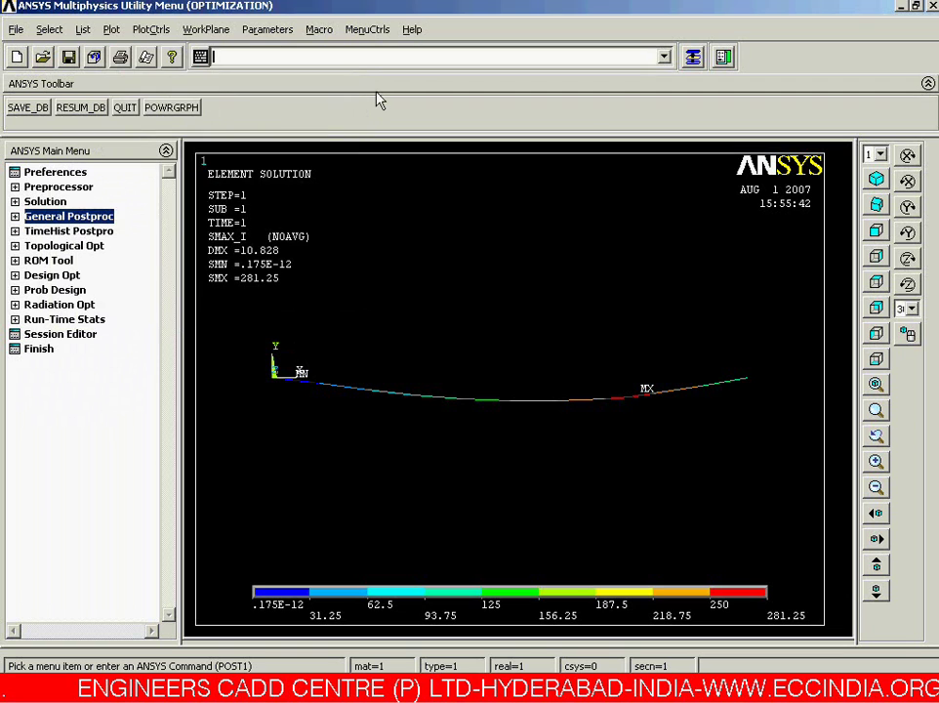